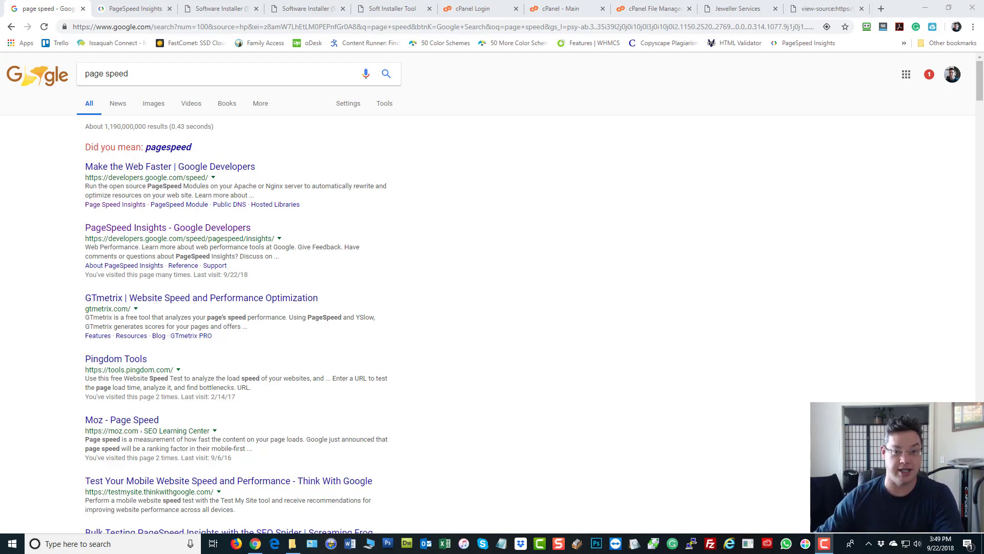
Step: Look through the Google results for page speed and bring up the already open PageSpeed Insights page
scroll(487, 374, "down", 12)
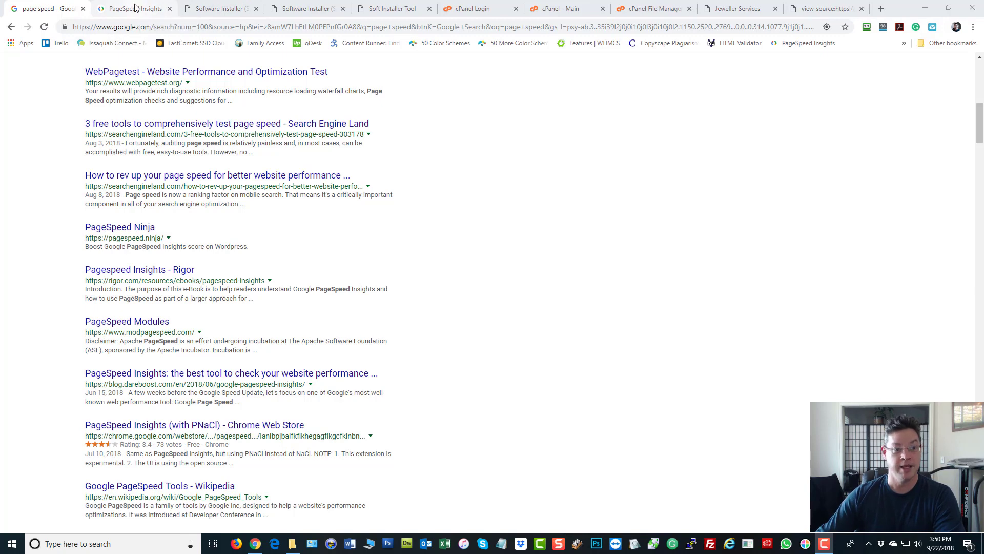
scroll(285, 268, "up", 15)
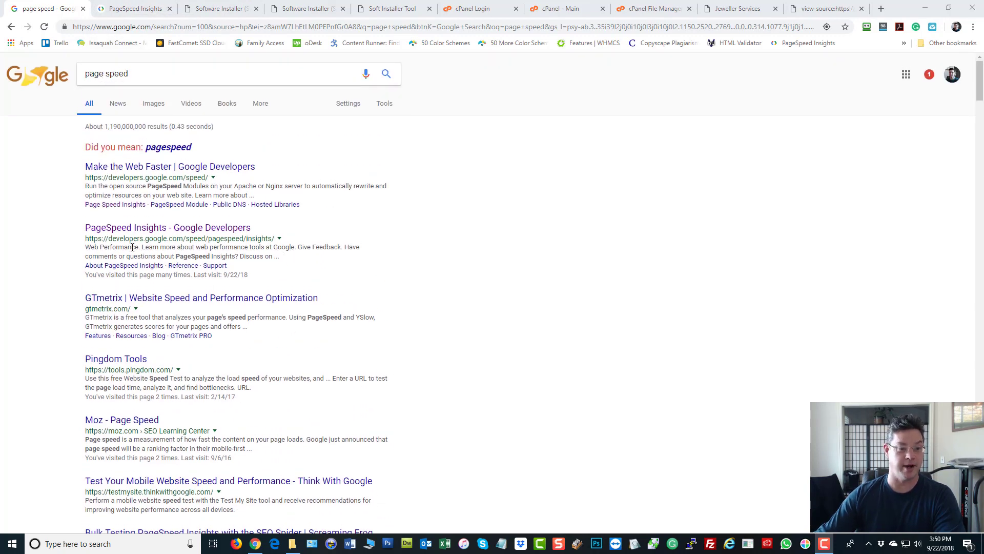
left_click(134, 9)
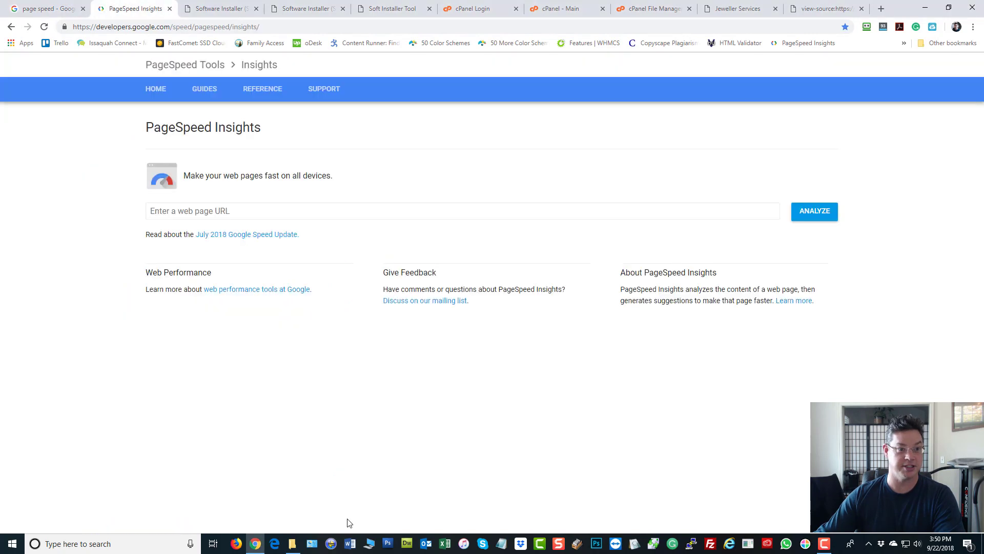
left_click(188, 215)
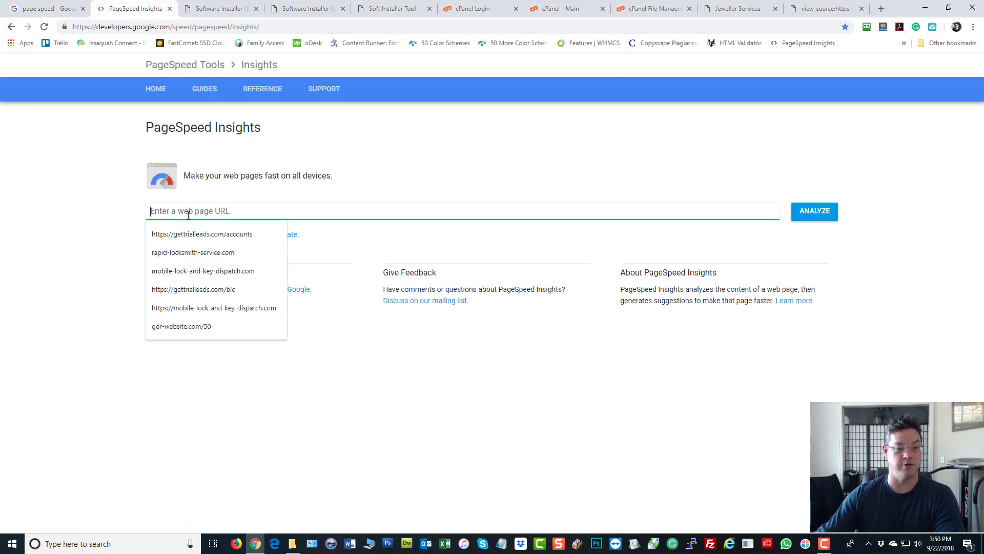
left_click(347, 407)
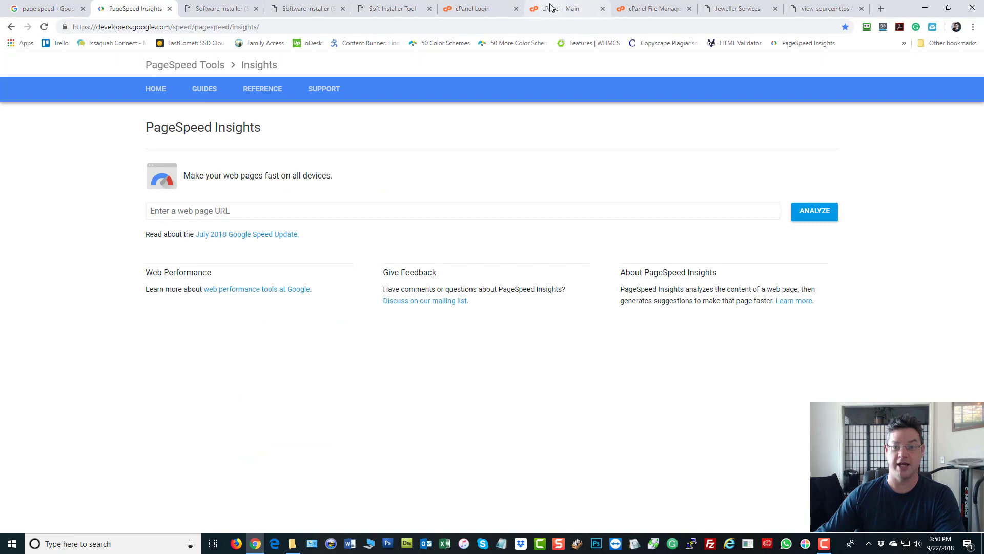
Step: Copy the web address of the open Jeweller Services sample site and look over its home page
left_click(749, 7)
left_click(215, 26)
key("super+c")
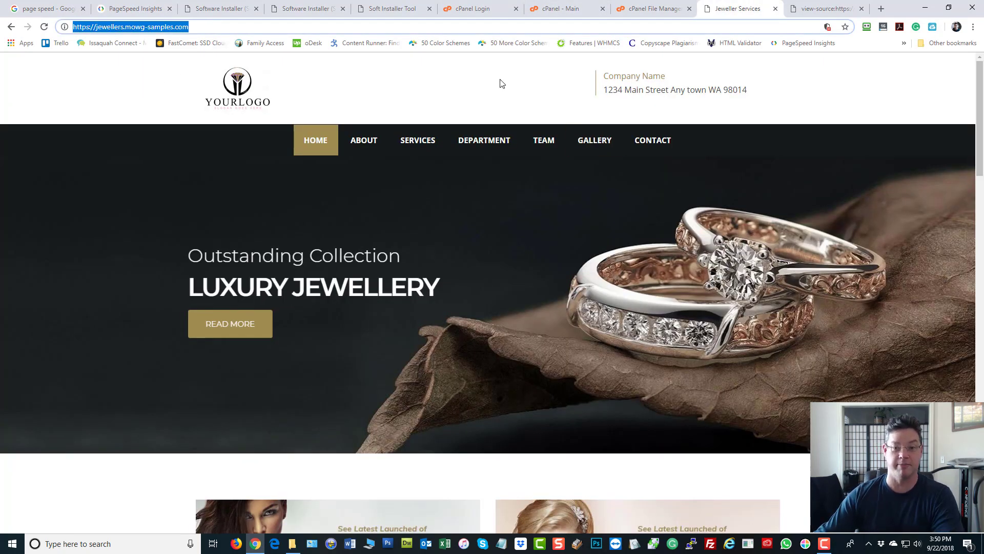
scroll(612, 316, "down", 10)
scroll(615, 349, "up", 15)
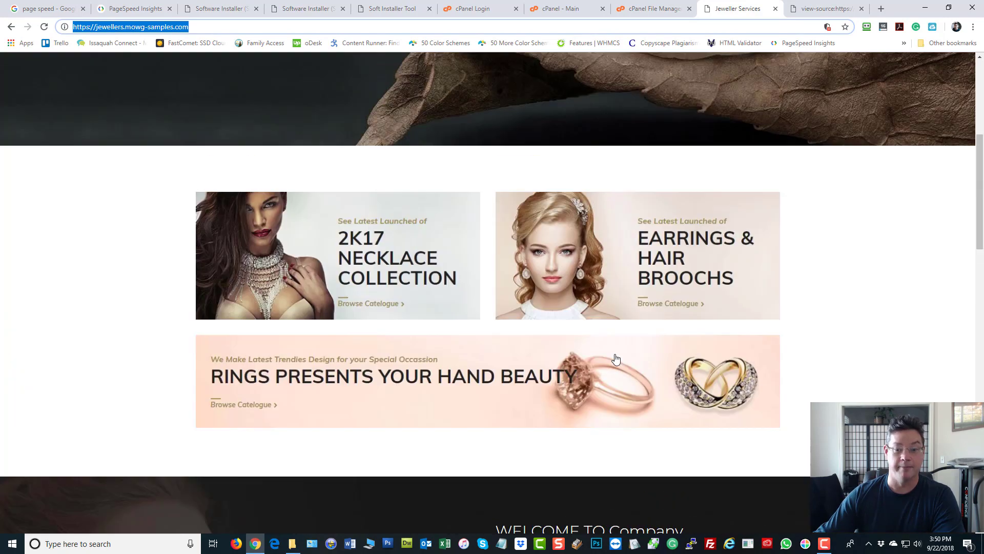
left_click(144, 2)
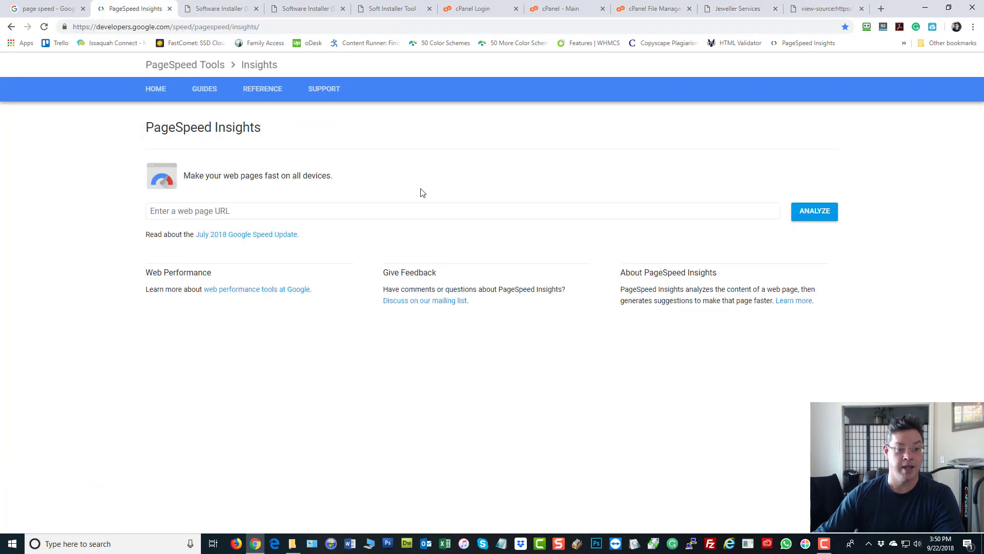
left_click(283, 208)
right_click(284, 208)
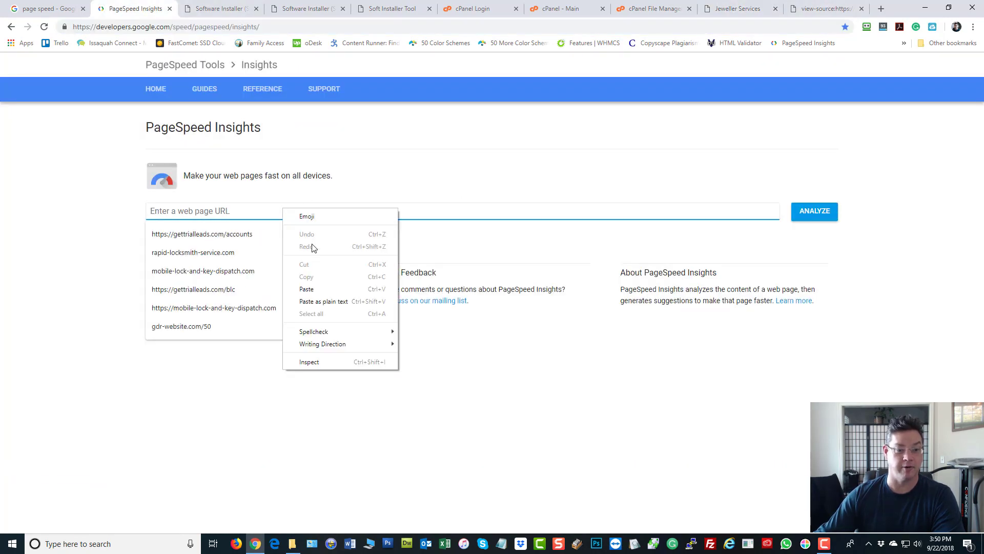
left_click(319, 288)
left_click(804, 215)
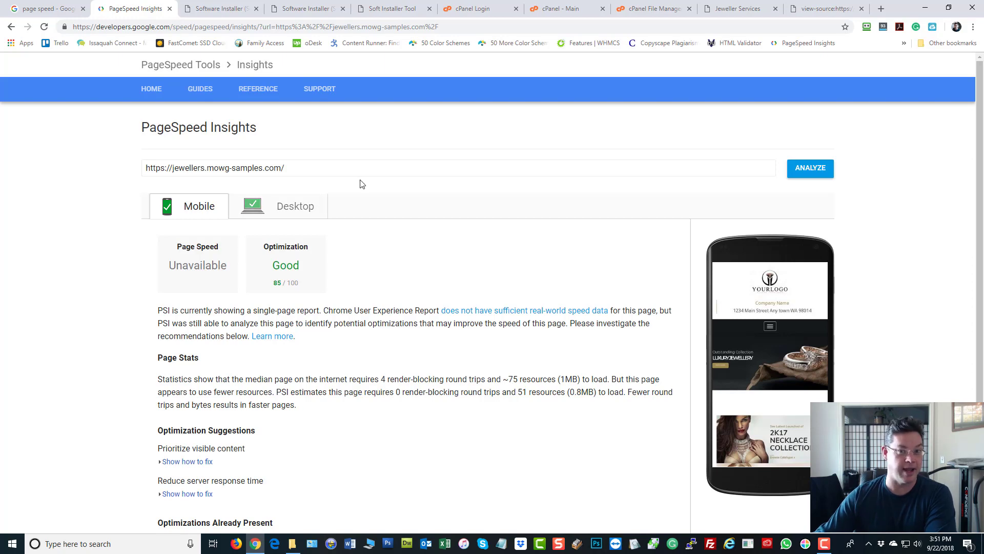
Step: Review the banner and collection sections of the Jeweller Services home page
left_click(739, 8)
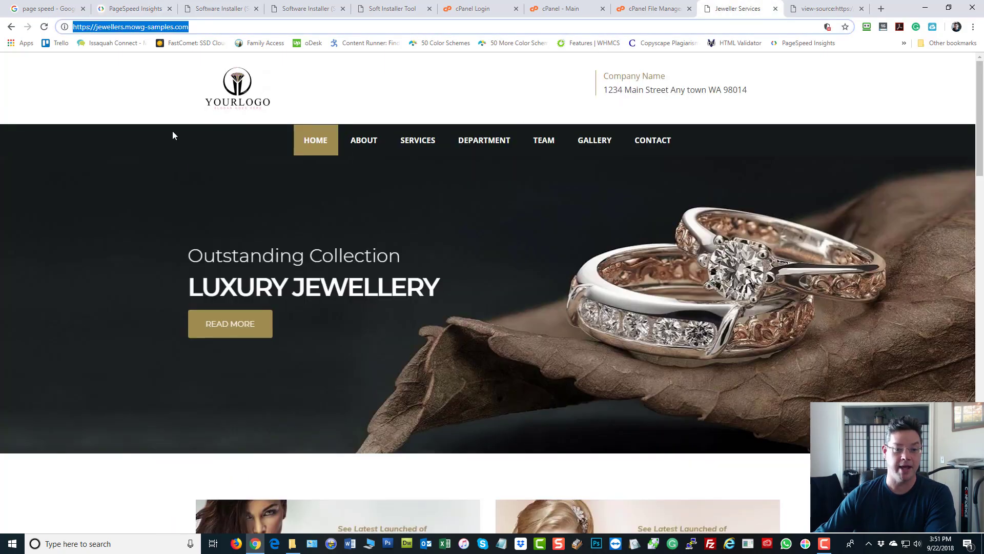
scroll(125, 253, "down", 7)
scroll(376, 260, "up", 6)
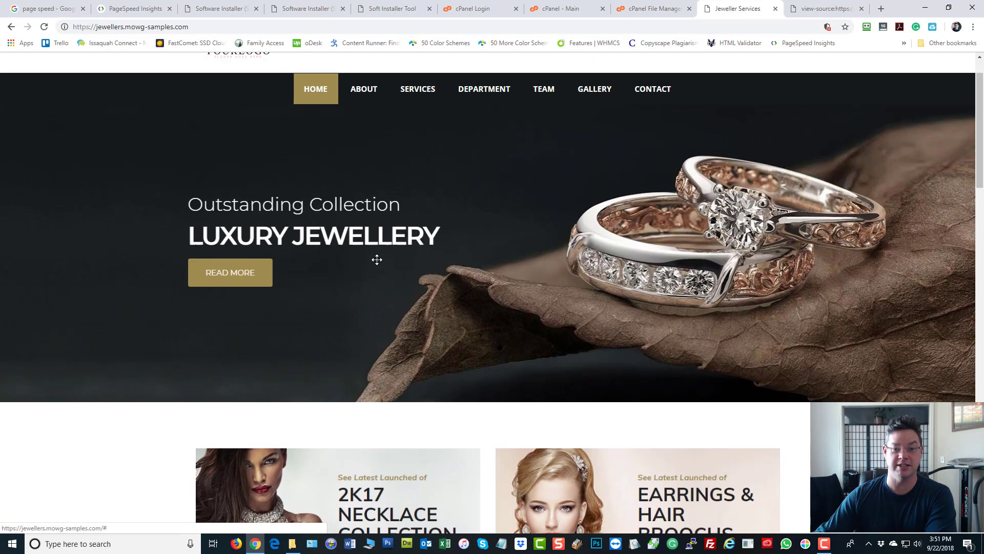
scroll(470, 167, "up", 1)
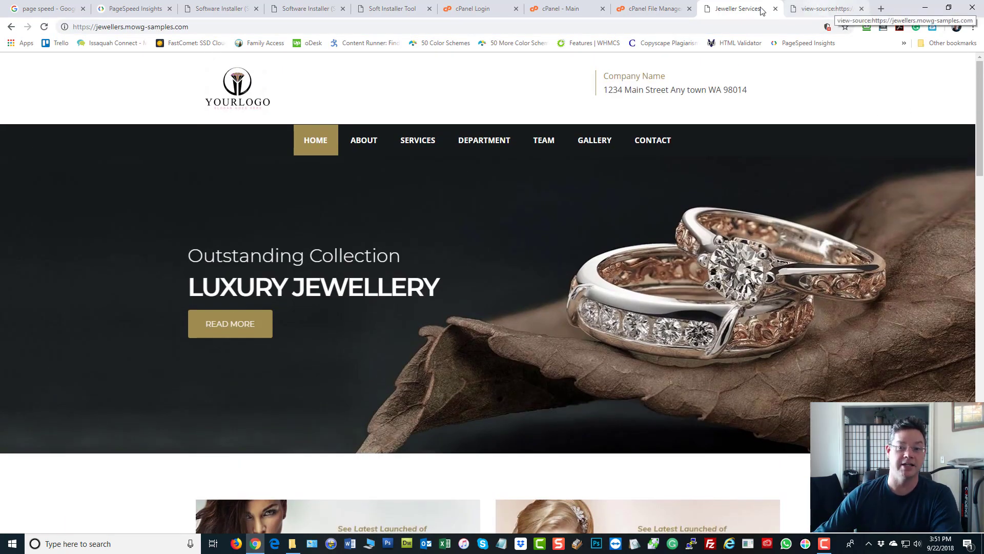
Step: Examine the Jeweller Services page source from beginning to end, then return to its PageSpeed Insights report
left_click(810, 10)
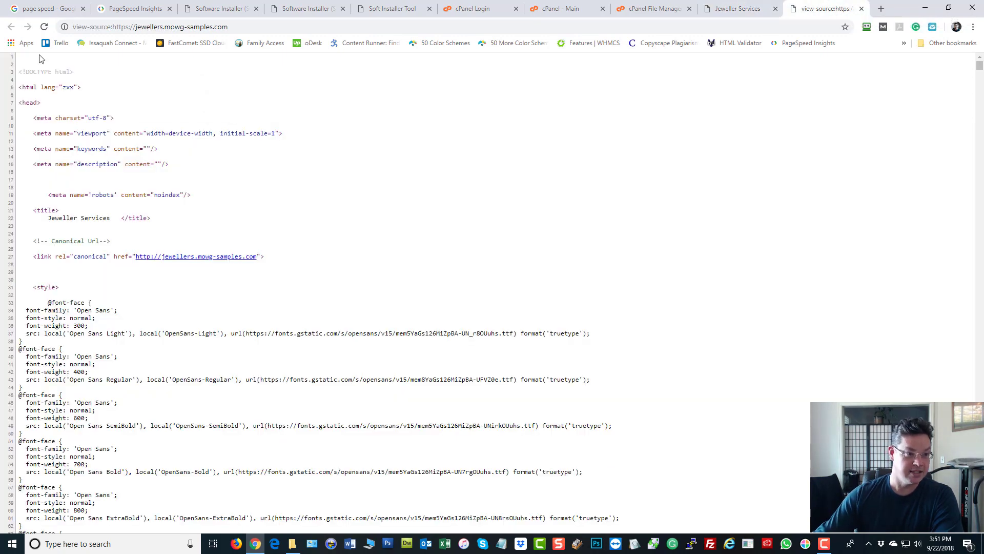
scroll(163, 290, "down", 11)
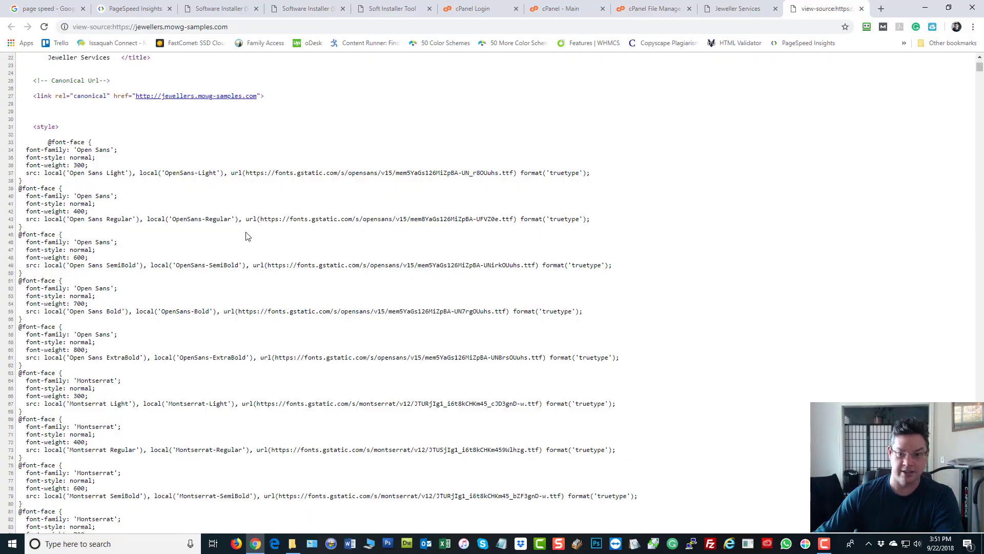
scroll(661, 149, "up", 4)
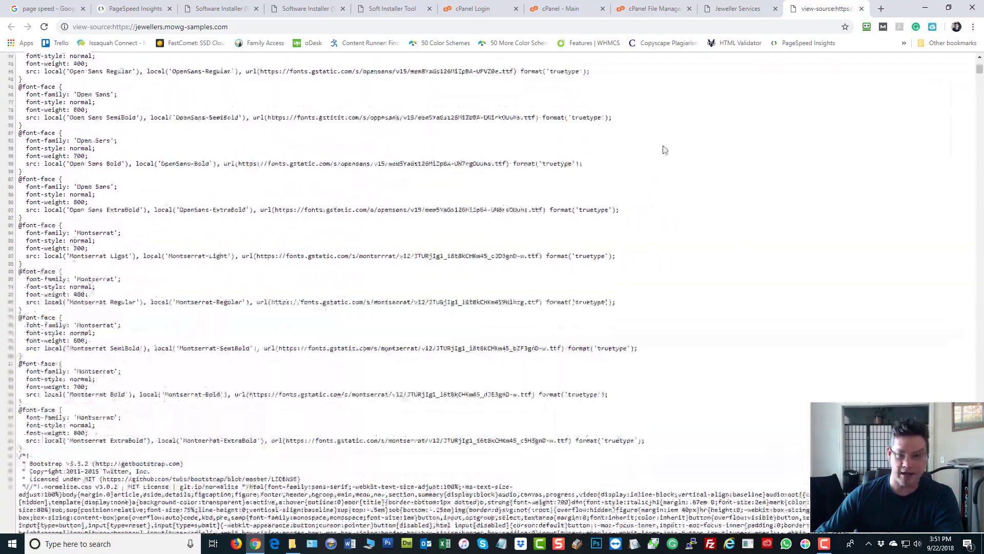
scroll(661, 149, "down", 5)
left_click_drag(980, 76, 981, 544)
key("ctrl+Home")
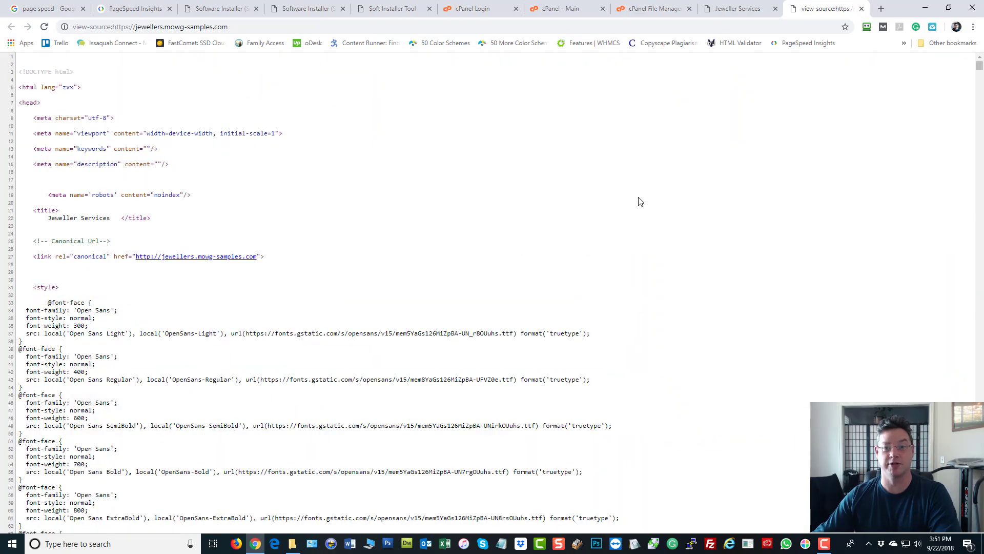
left_click(730, 8)
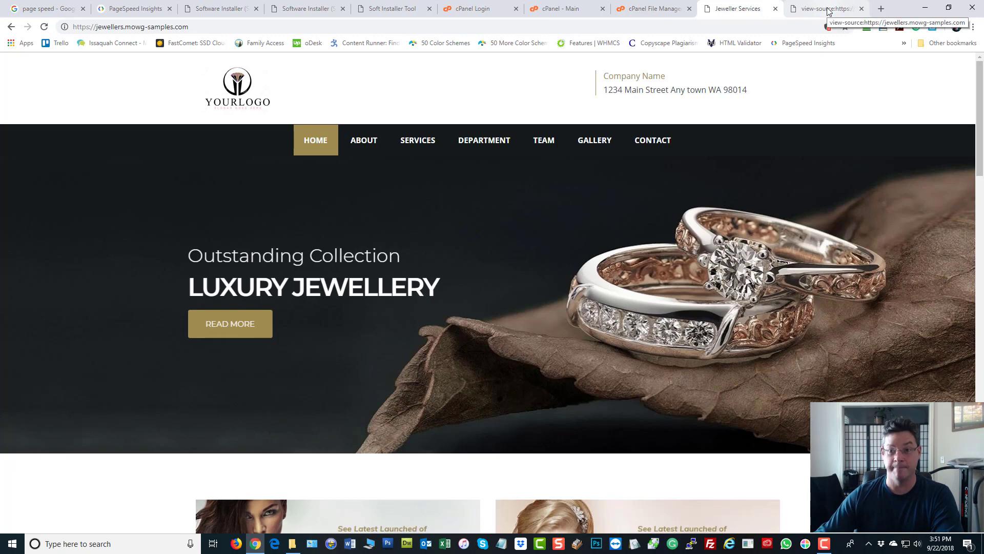
left_click(136, 12)
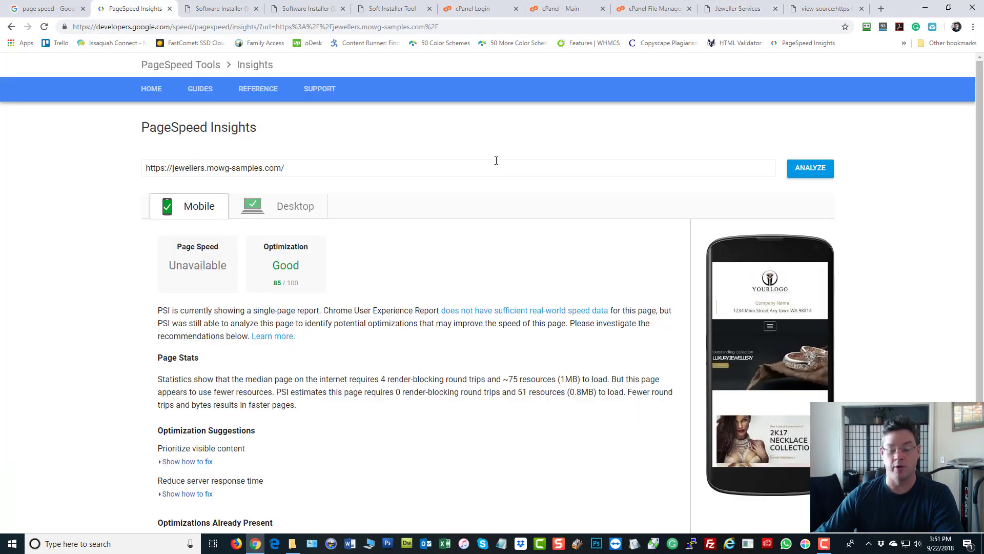
Step: Shorten the address shown for the Software Installer login page to software-installer.com and view the tool's registration page
left_click(224, 11)
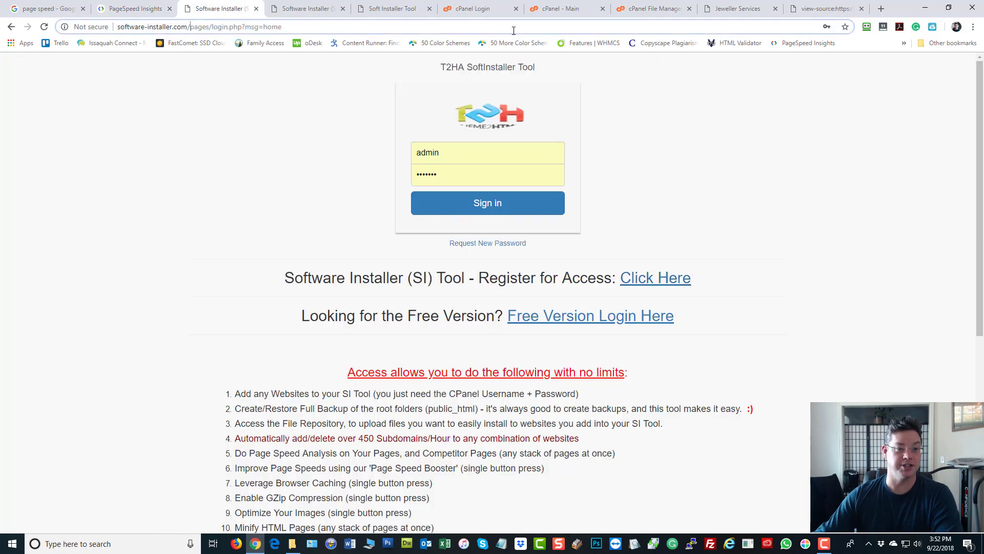
key("shift+End")
key("Delete")
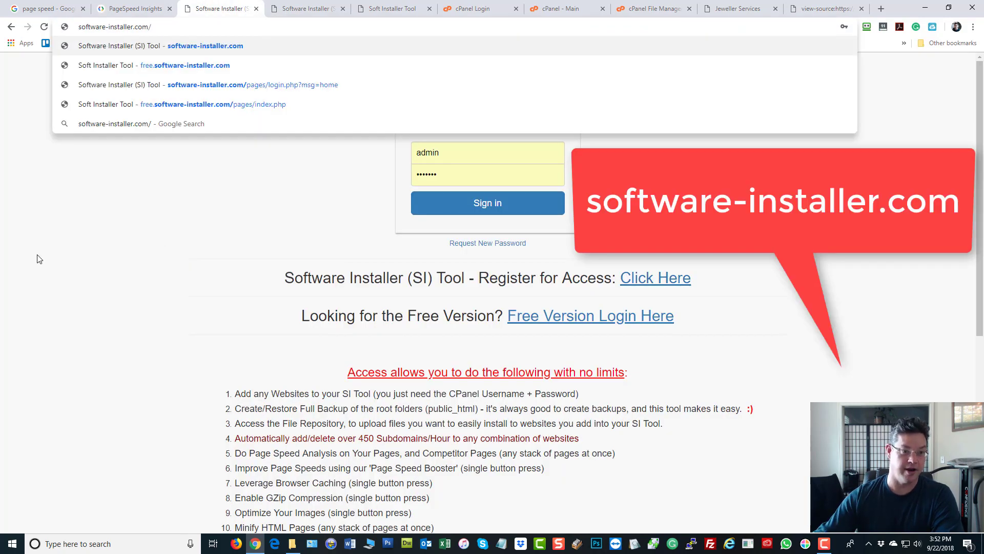
left_click(138, 307)
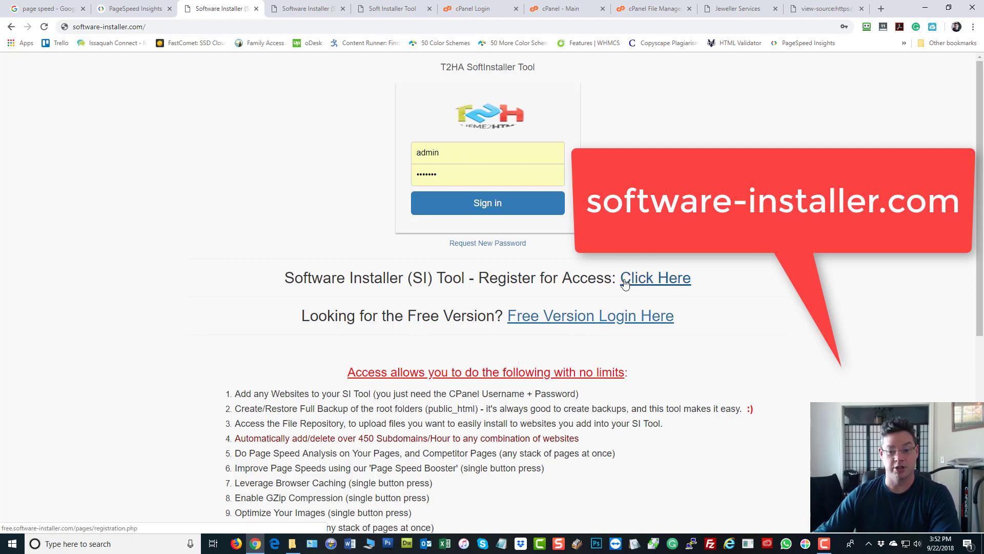
left_click(313, 14)
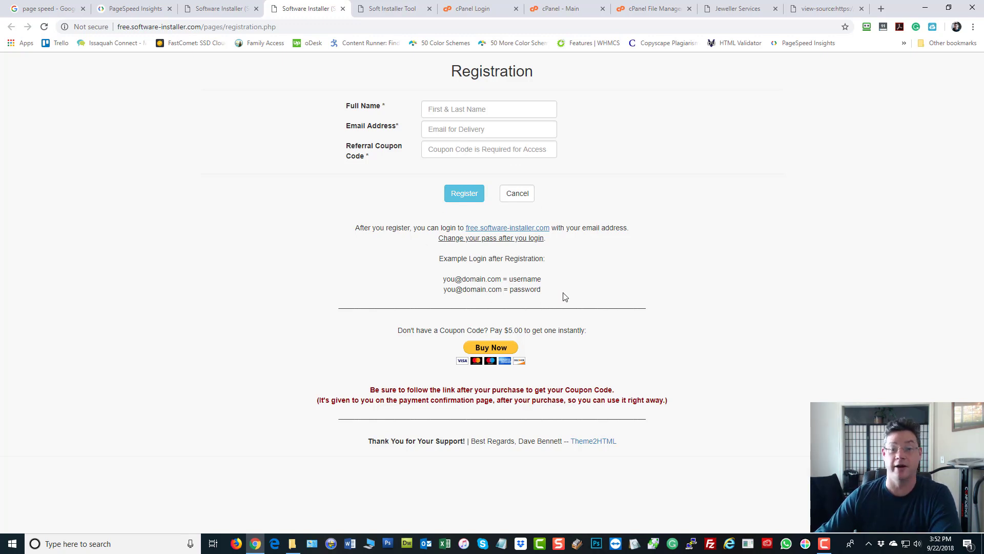
Step: Bring up the Soft Installer Tool's list of cPanel websites and check the options of the signed-in account
left_click(378, 9)
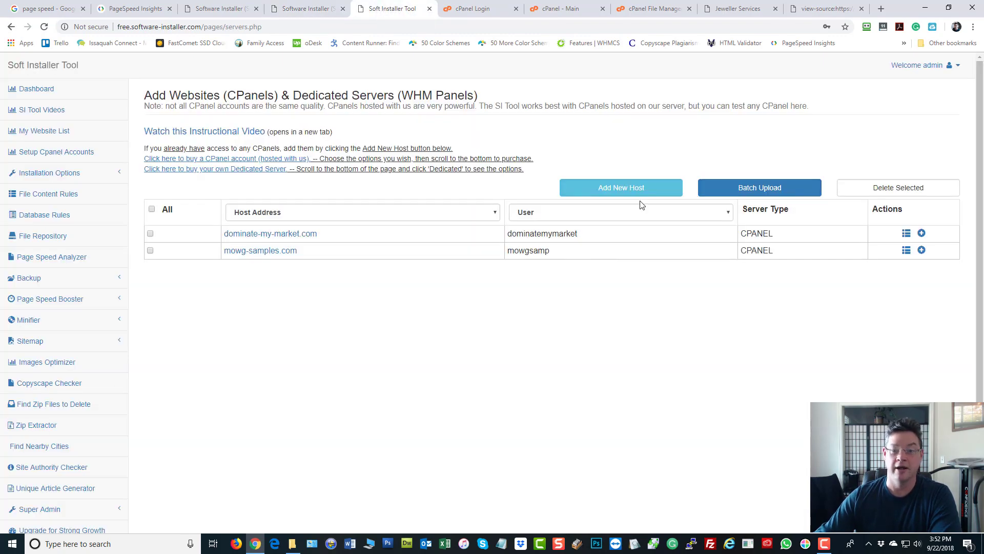
left_click(917, 69)
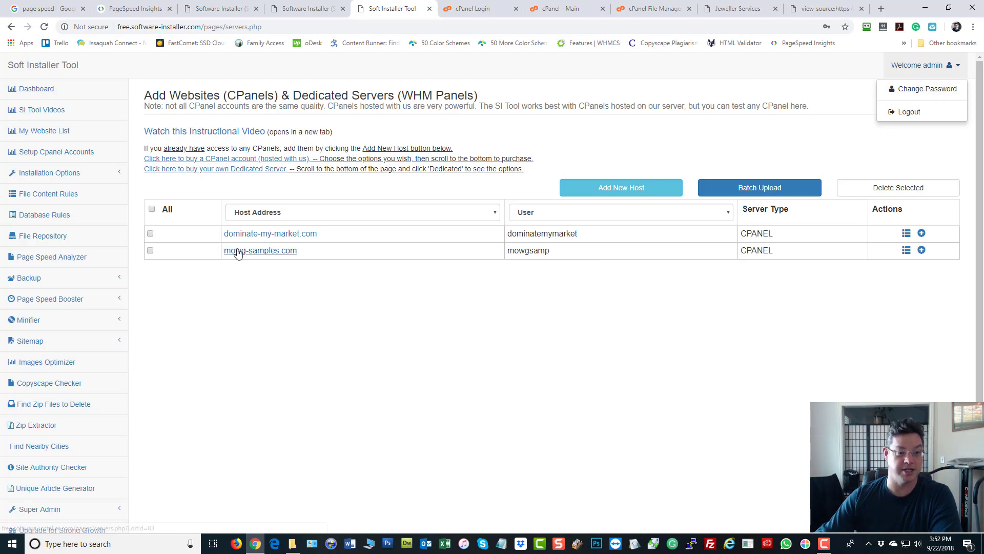
left_click(286, 333)
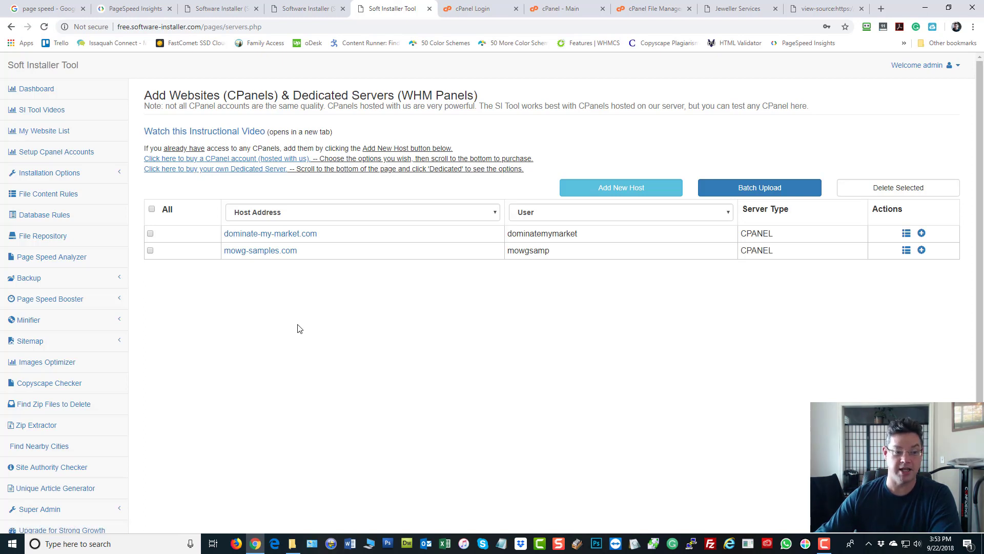
Step: Look through the available functions of the Page Speed Booster, Backup and Minifier sections
scroll(39, 320, "down", 1)
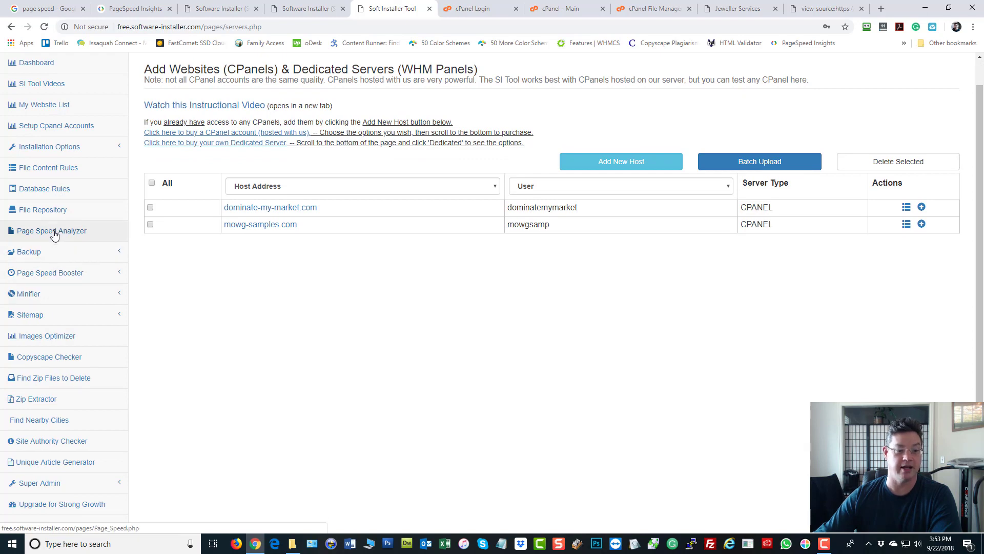
left_click(52, 274)
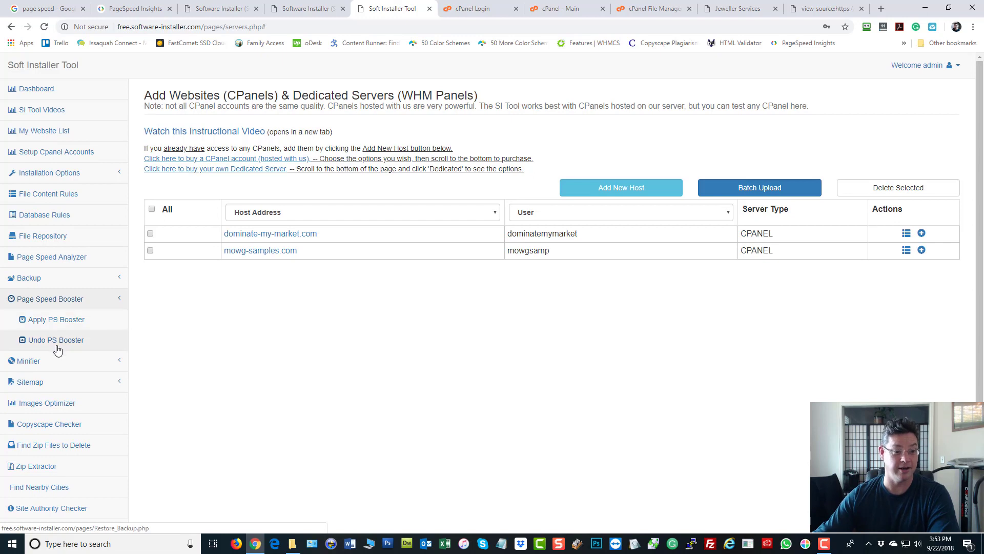
left_click(66, 308)
left_click(54, 278)
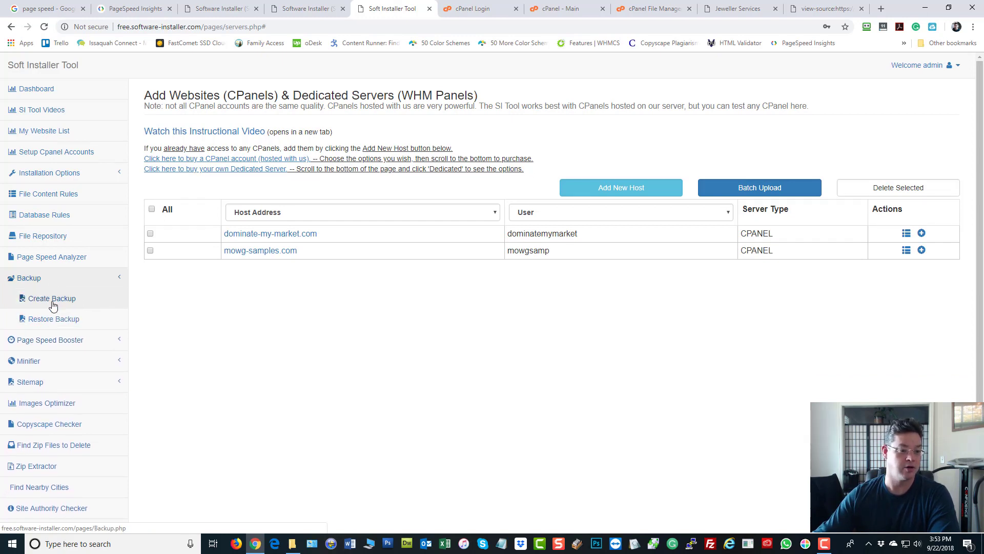
left_click(61, 278)
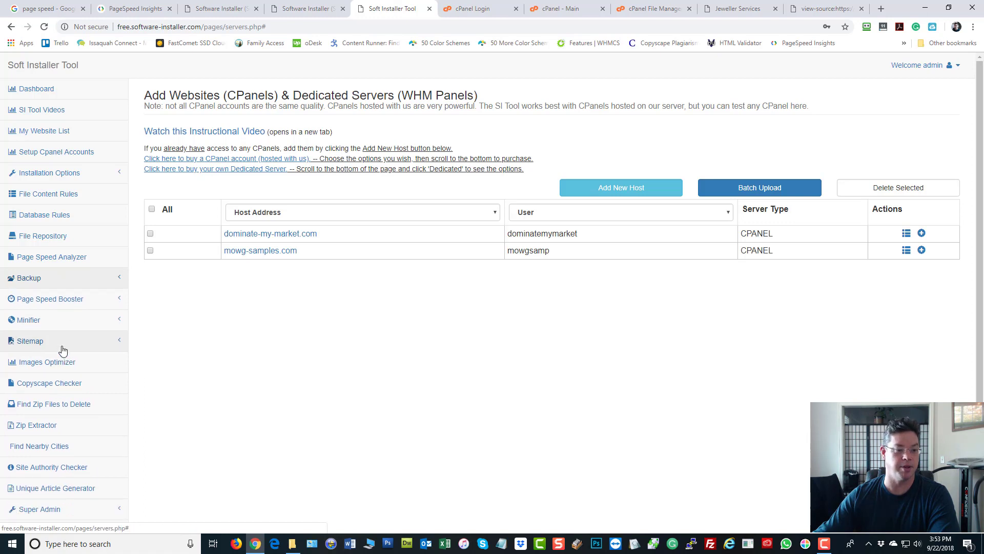
left_click(52, 322)
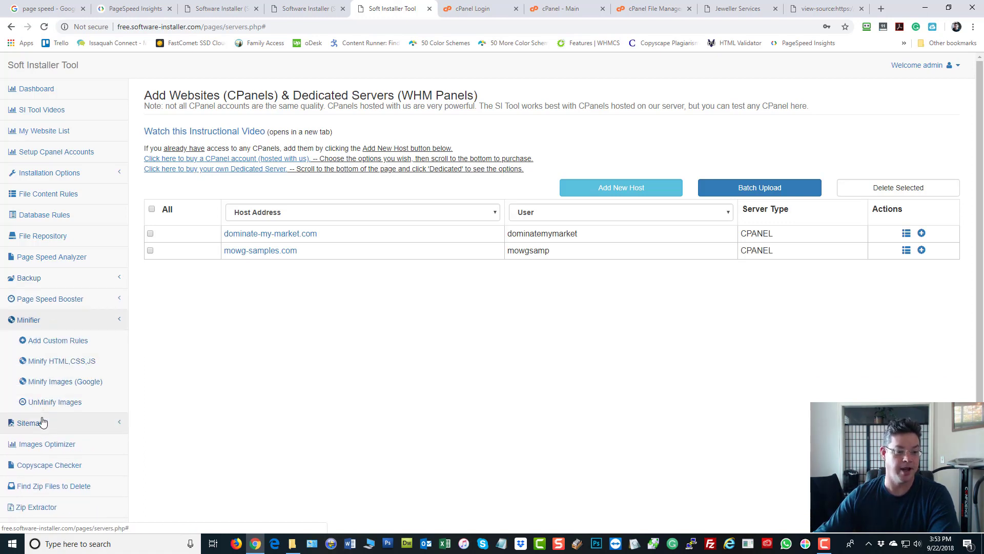
left_click(53, 322)
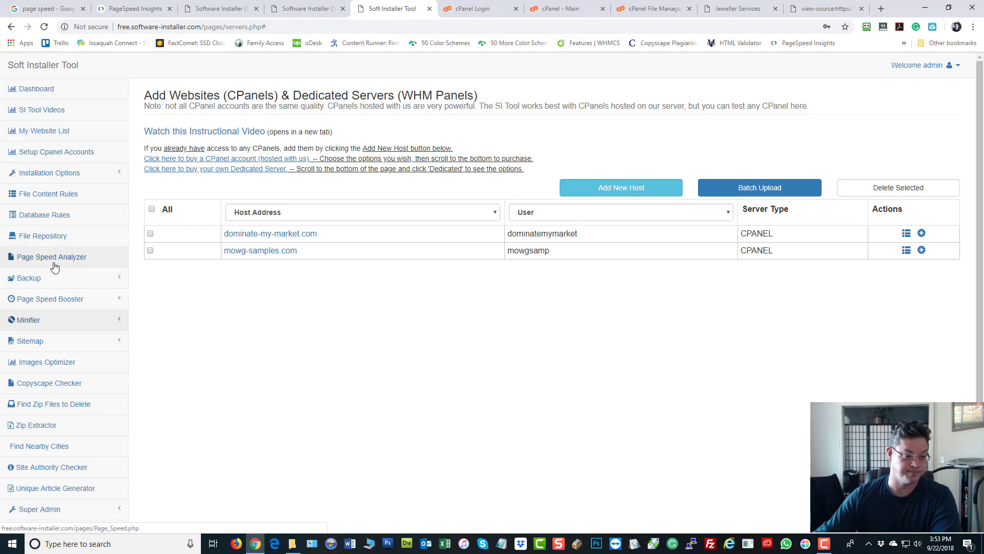
Step: Open the Page Speed Analyzer and list the domains of the mowg-samples.com cPanel account
left_click(22, 262)
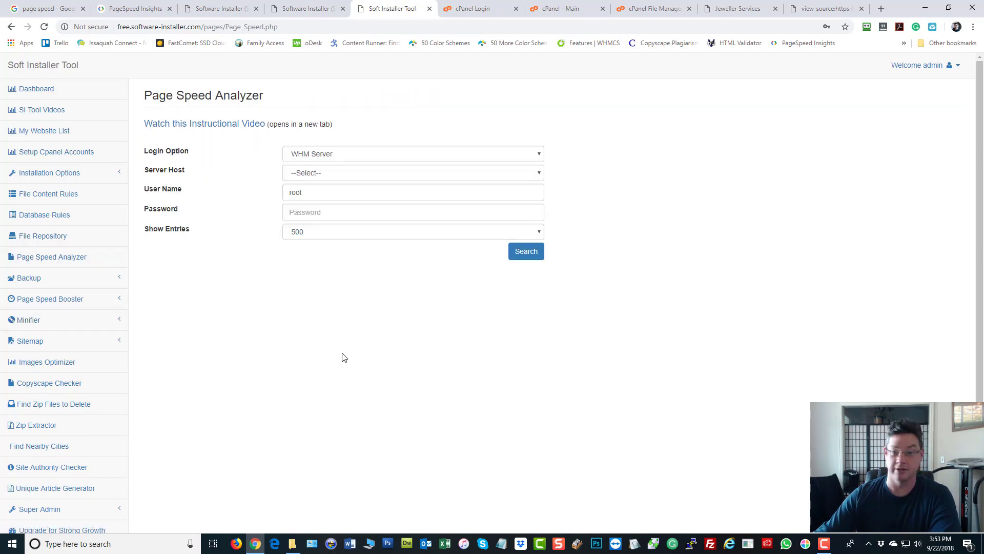
left_click(335, 156)
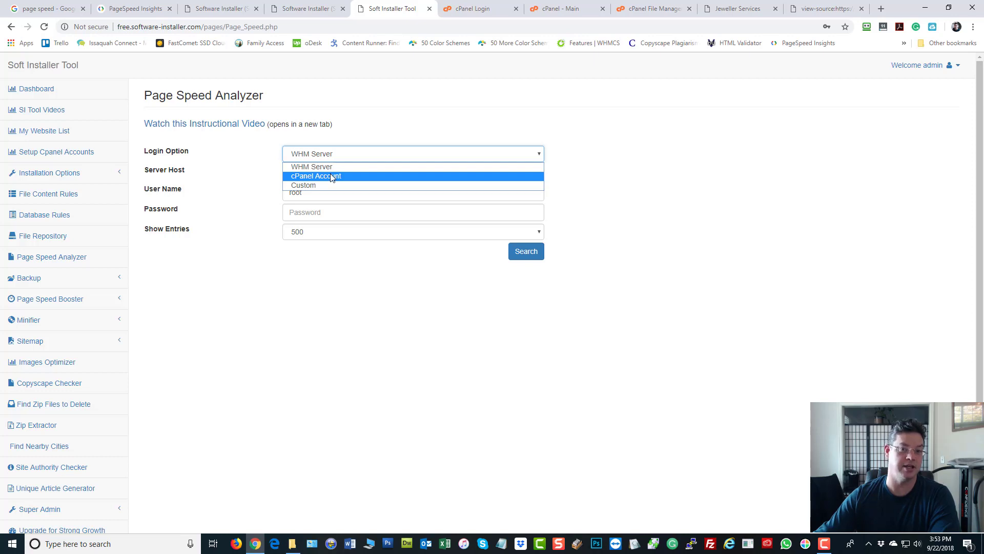
left_click(331, 176)
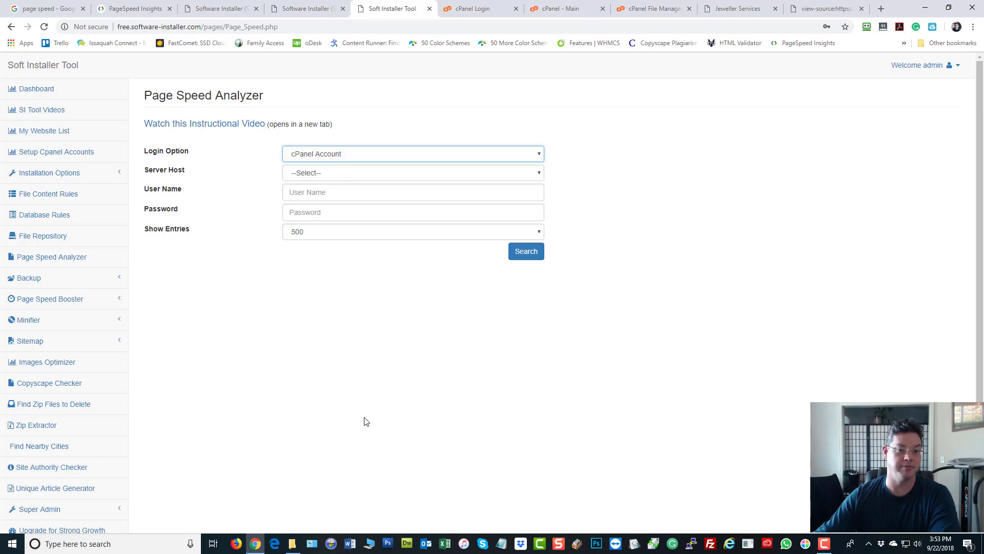
left_click(342, 177)
left_click(331, 204)
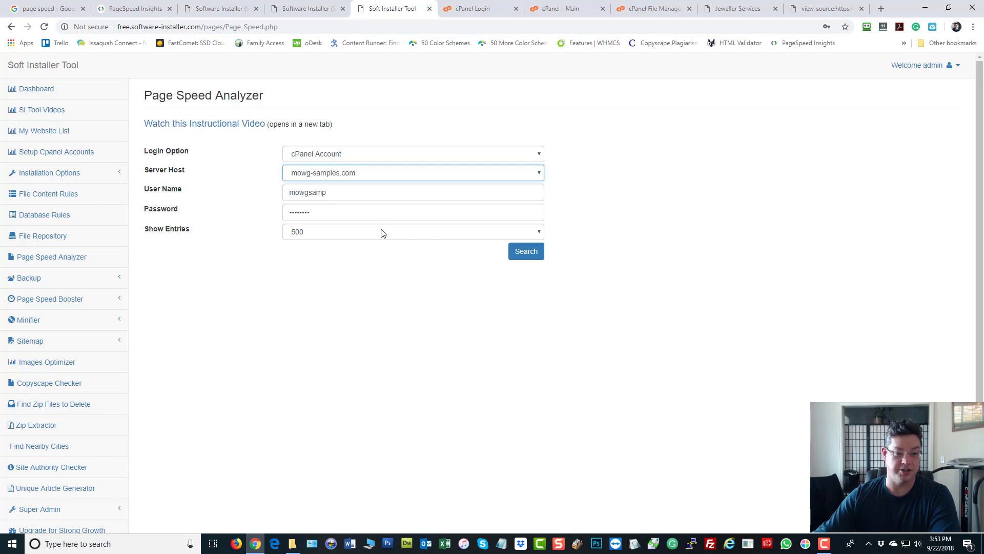
left_click(531, 252)
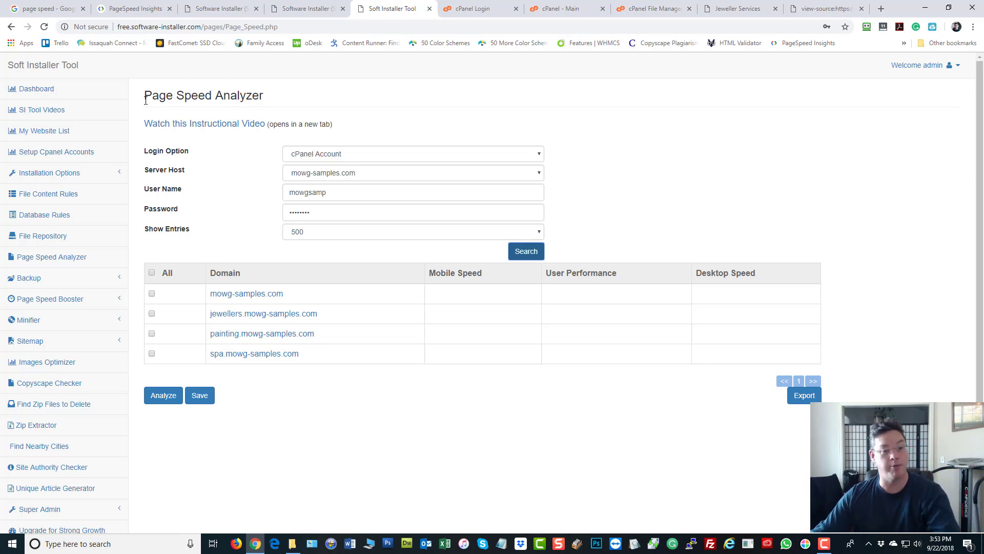
Step: Check the form offered by the analyzer's Custom login option, then restore the cPanel Account option
left_click(358, 158)
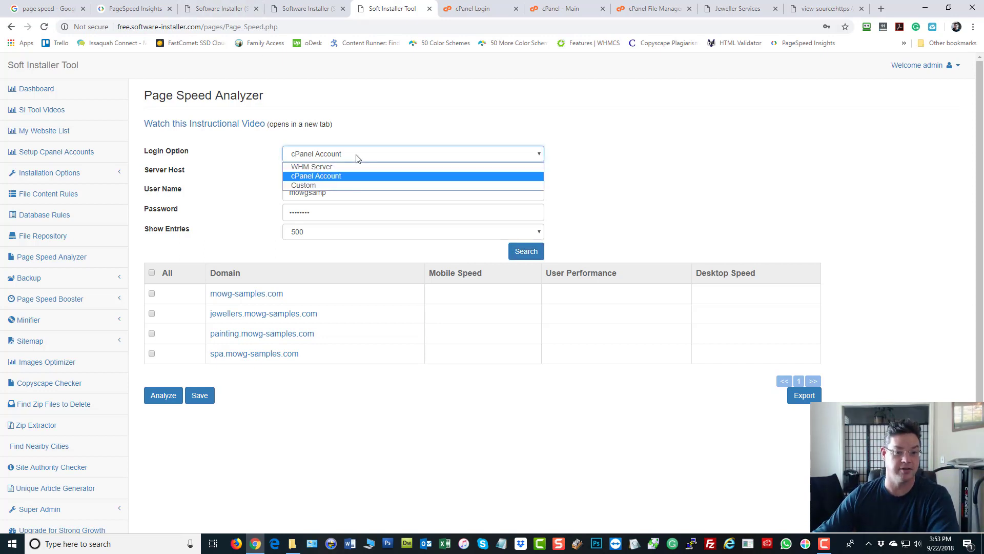
left_click(316, 184)
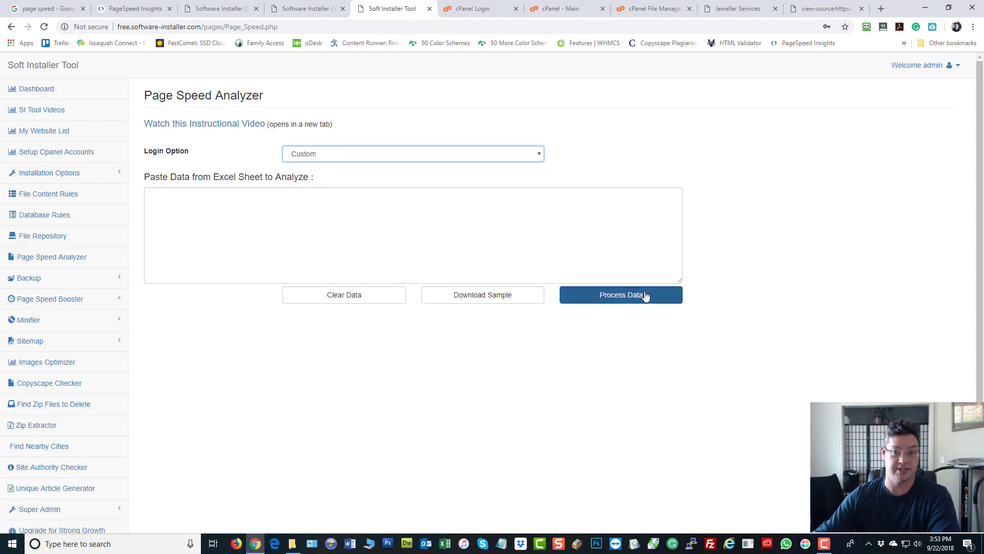
left_click(332, 159)
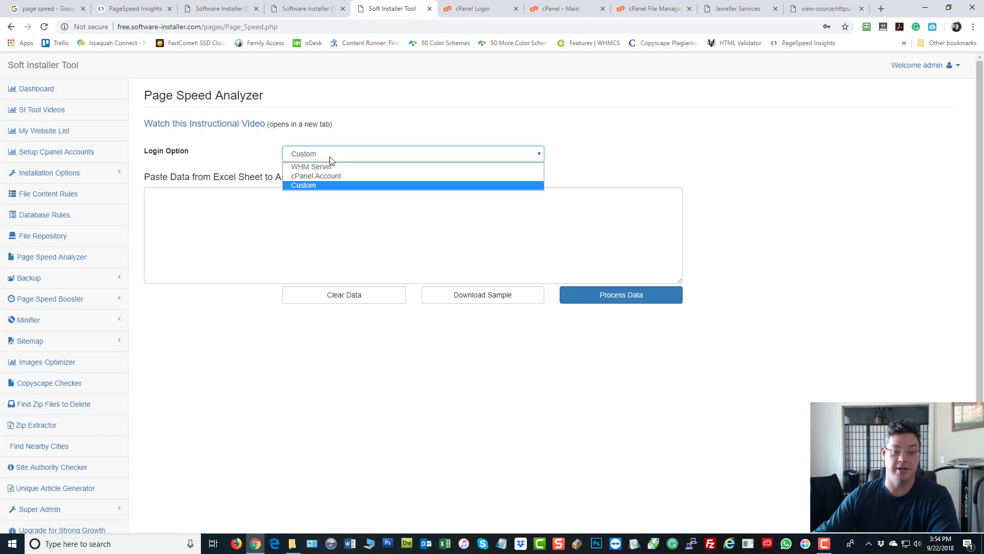
left_click(328, 176)
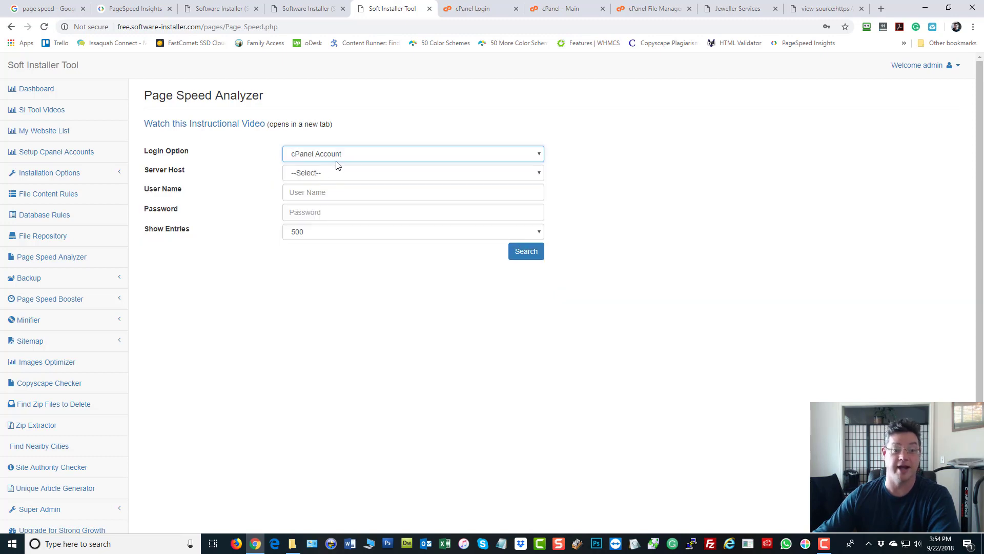
Step: Search the mowg-samples.com account for its domains and analyze the page speed of all of them
left_click(333, 178)
left_click(335, 204)
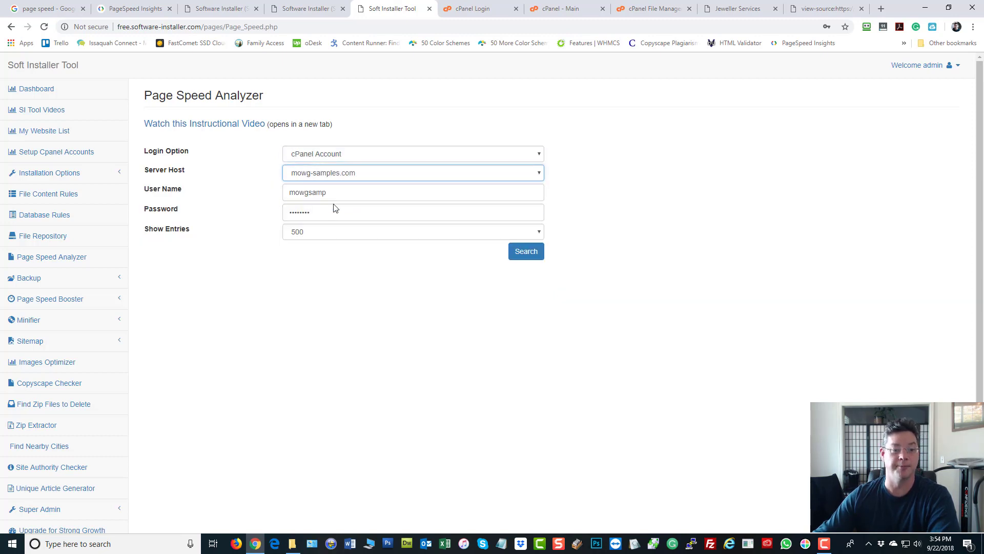
left_click(532, 253)
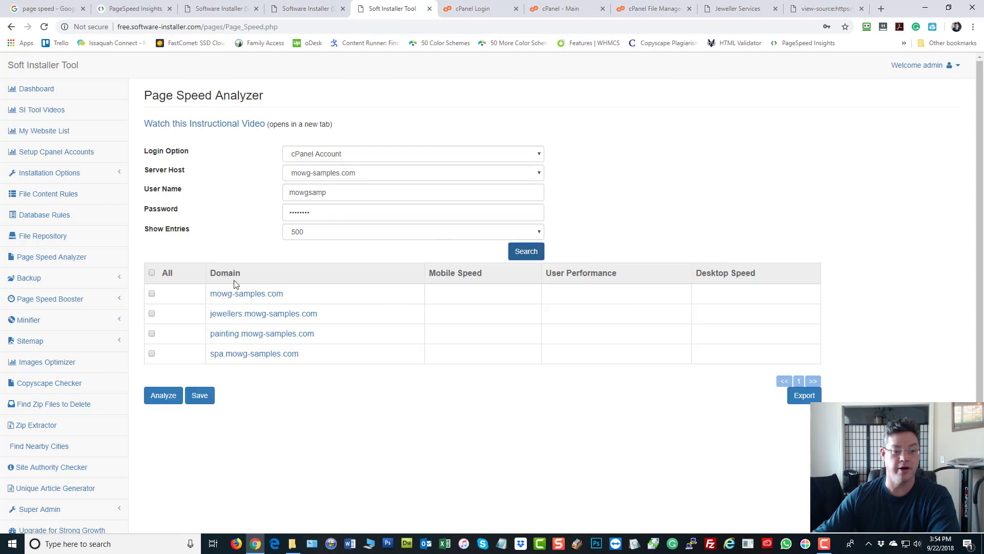
left_click(152, 275)
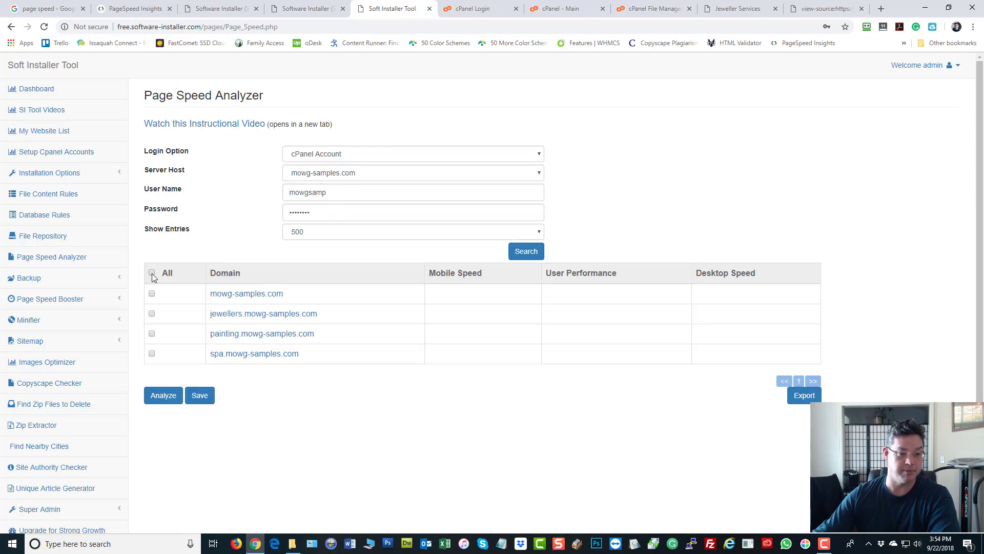
left_click(161, 396)
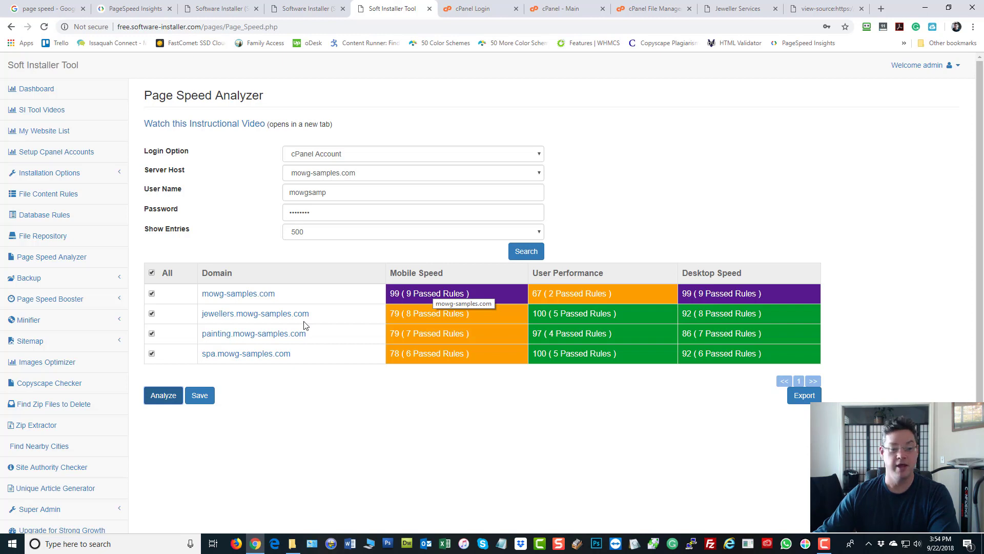
Step: Visit mowg-samples.com in a new browser tab, then return to the analyzer and show the Minifier functions
left_click_drag(280, 294, 205, 296)
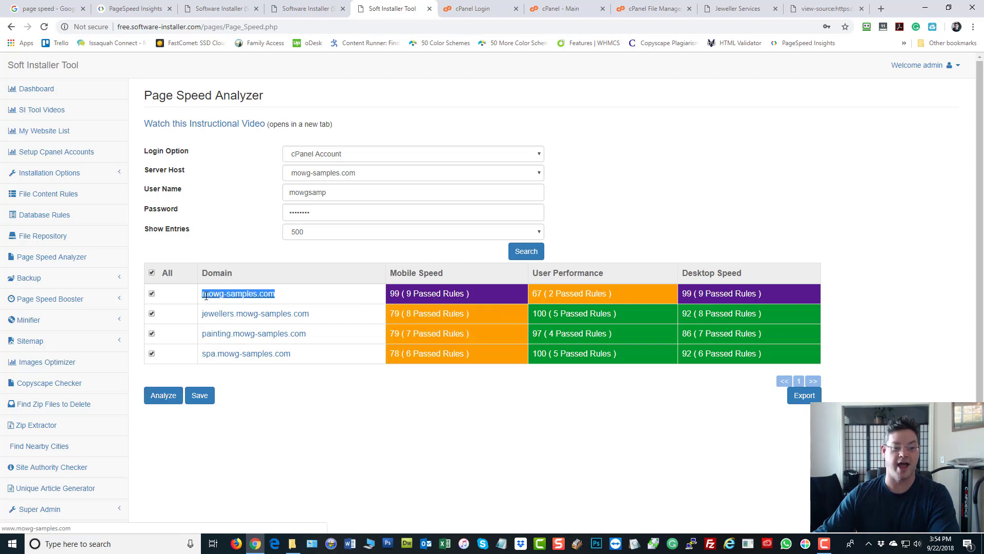
key("ctrl+c")
key("ctrl+t")
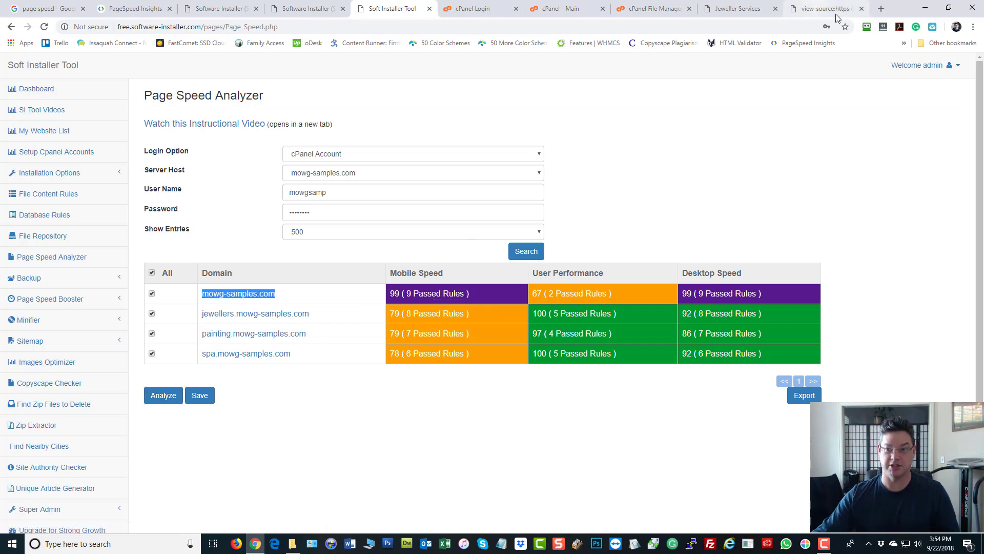
key("ctrl+v")
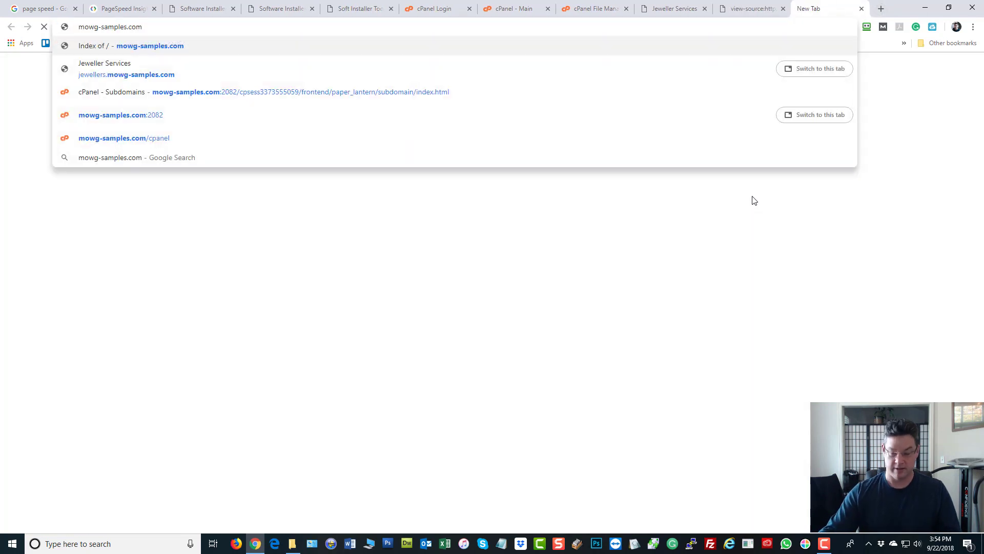
key("Return")
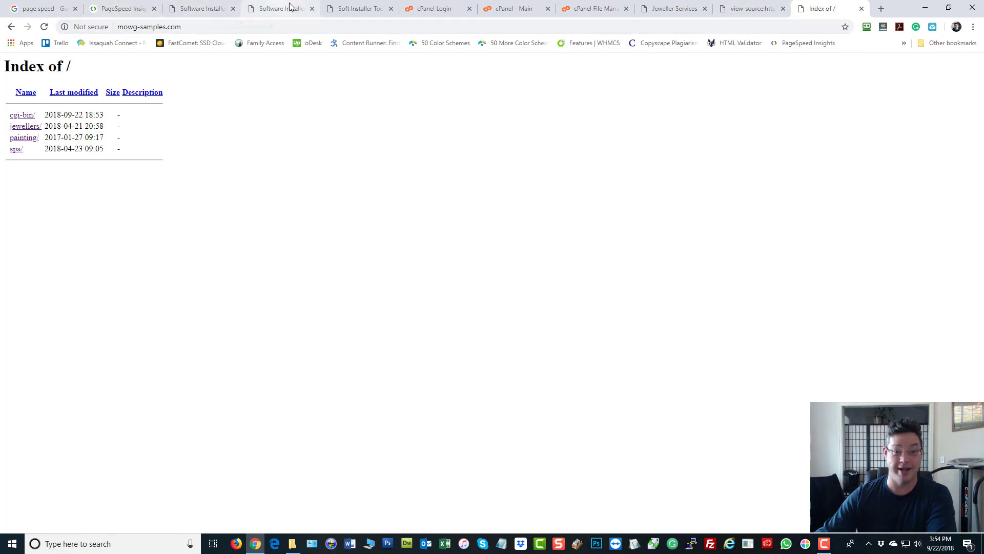
left_click(344, 7)
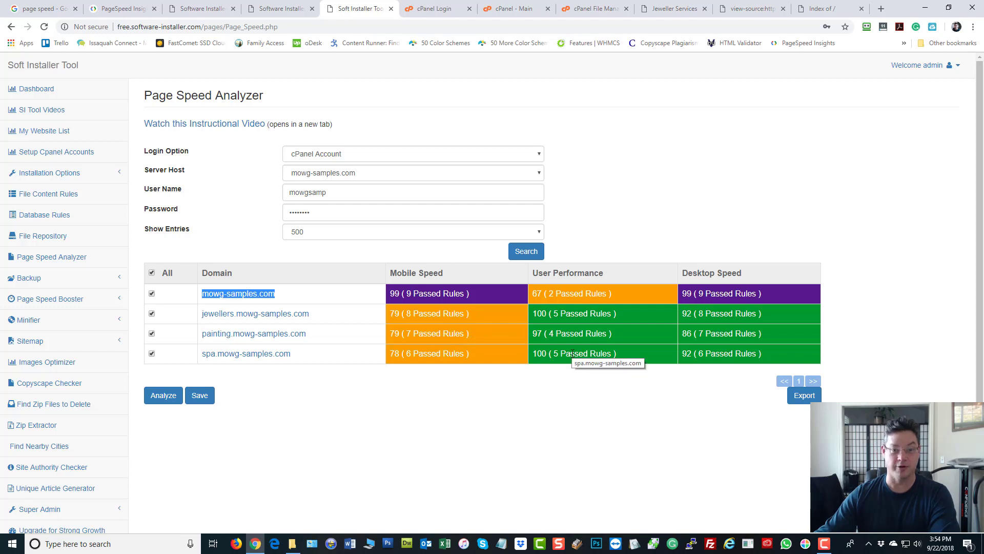
left_click(30, 323)
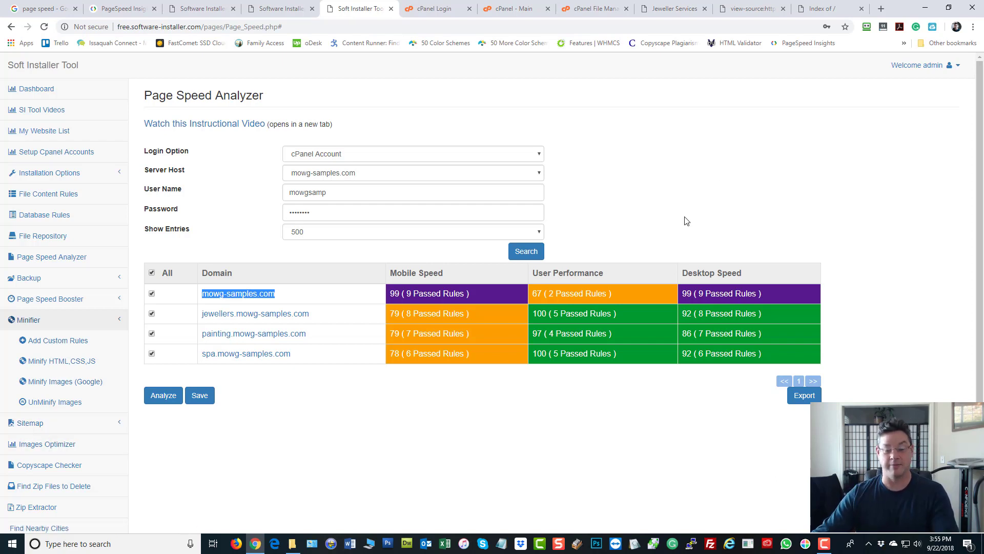
left_click(705, 143)
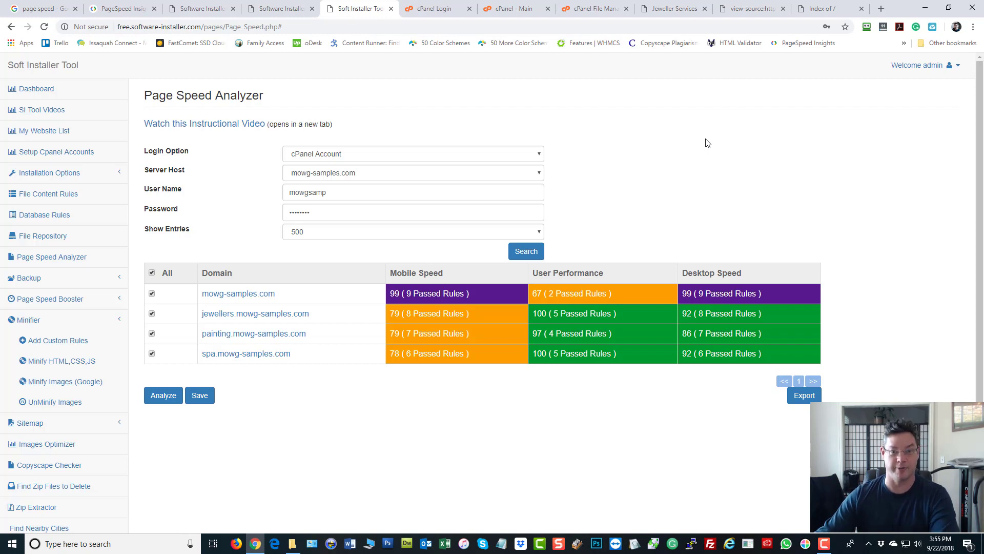
Step: Switch the server host to dominate-my-market.com, search for its domains and look over the list
left_click(308, 176)
left_click(348, 195)
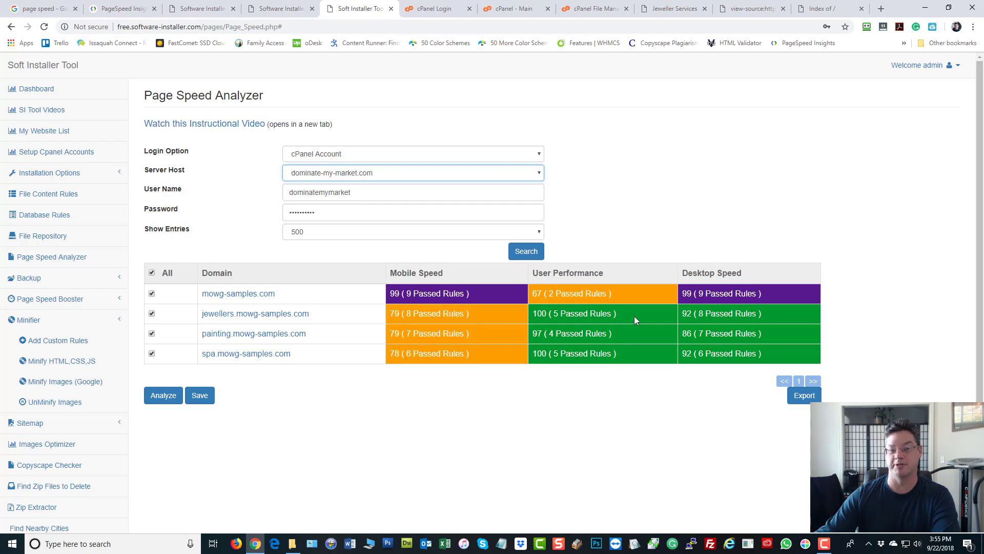
left_click(523, 251)
scroll(639, 228, "down", 6)
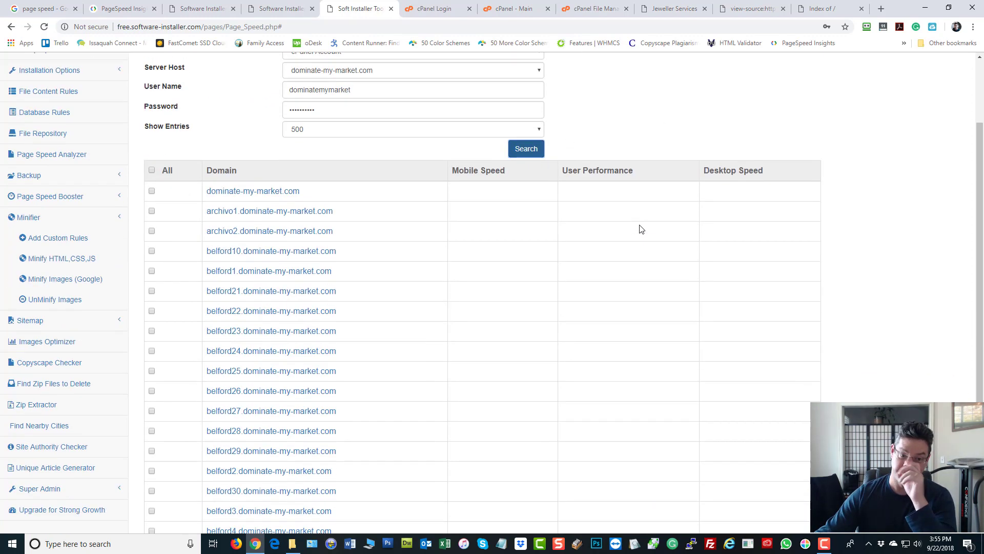
scroll(638, 229, "up", 6)
scroll(638, 230, "down", 2)
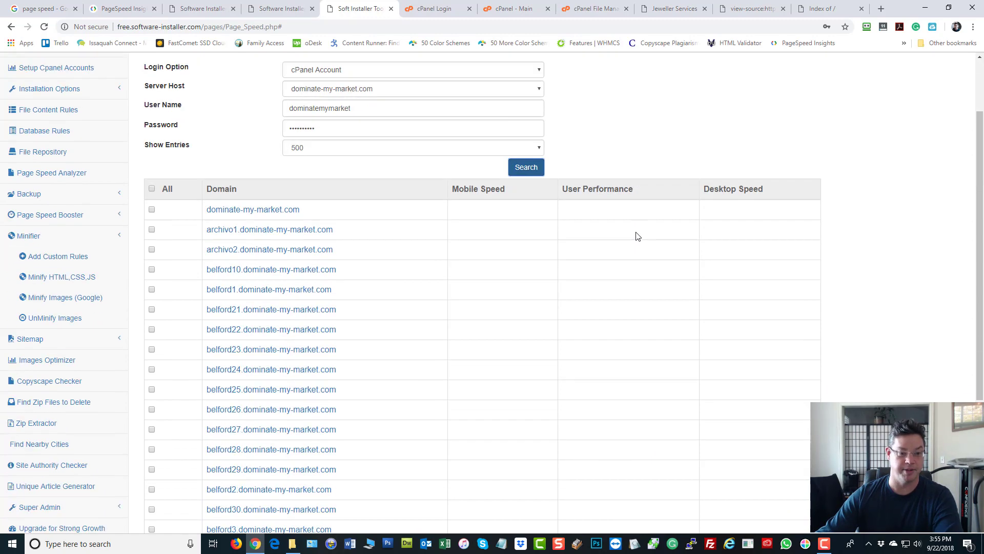
Step: Analyze the page speed of the first six domains, from dominate-my-market.com to belford21.dominate-my-market.com
left_click(152, 191)
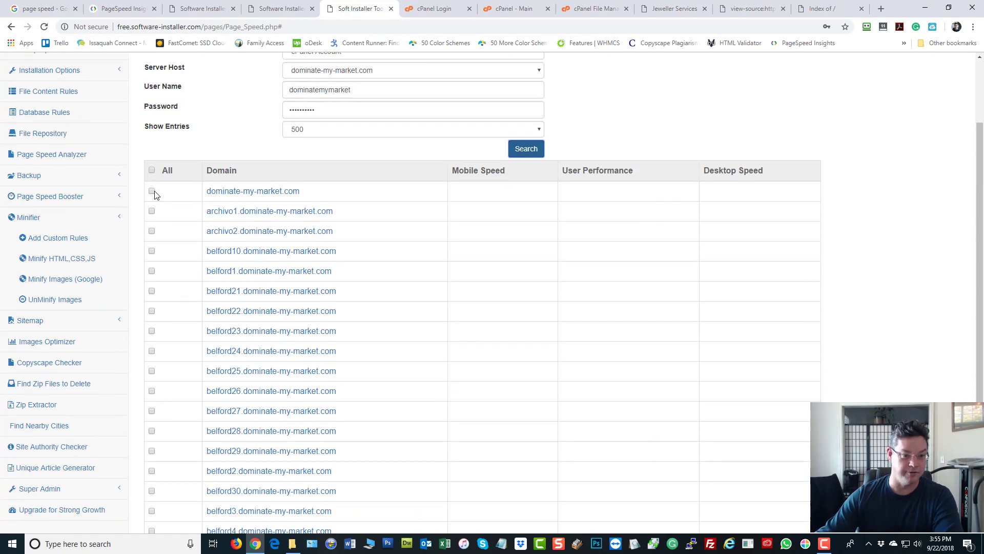
left_click(152, 211)
left_click(152, 230)
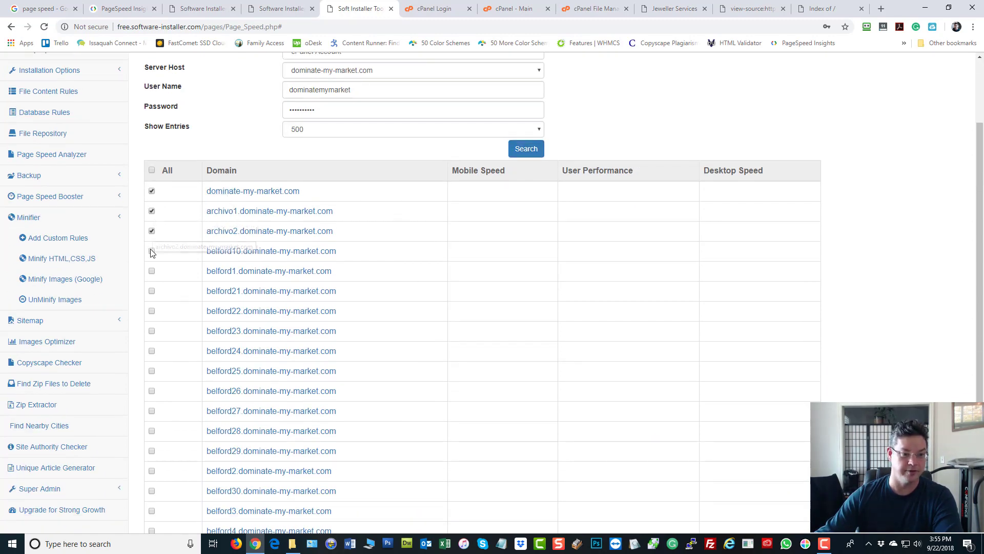
left_click(152, 251)
left_click(151, 271)
left_click(152, 291)
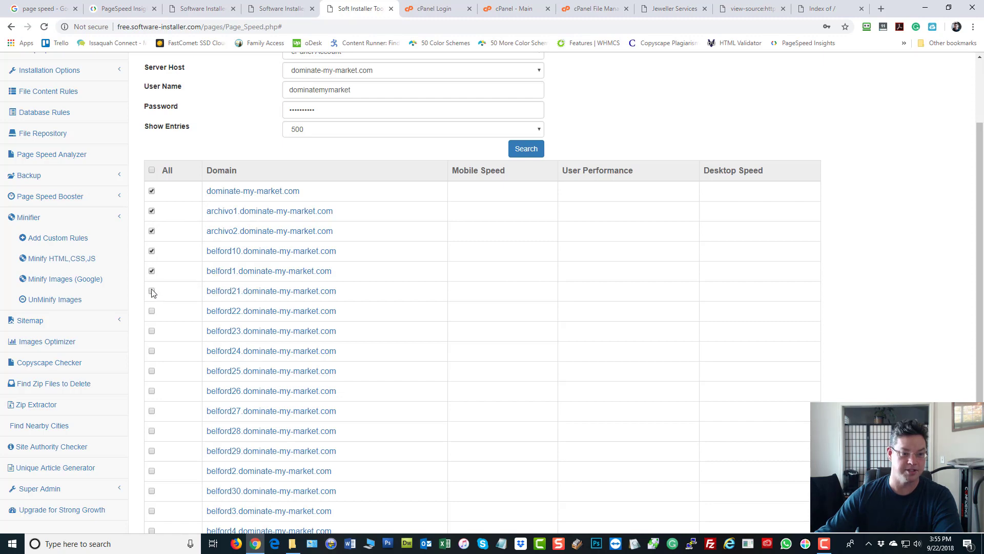
scroll(474, 325, "down", 4)
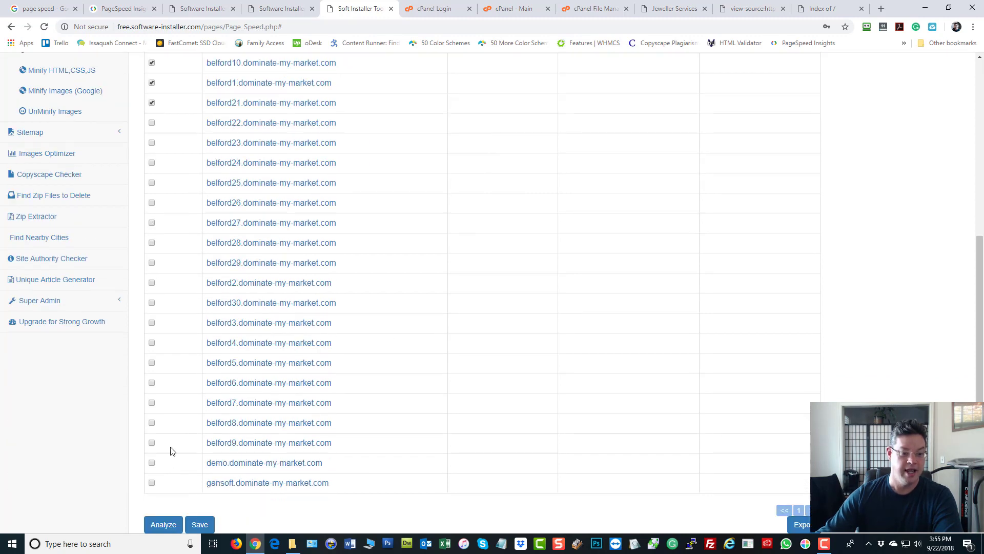
left_click(162, 524)
scroll(812, 230, "up", 4)
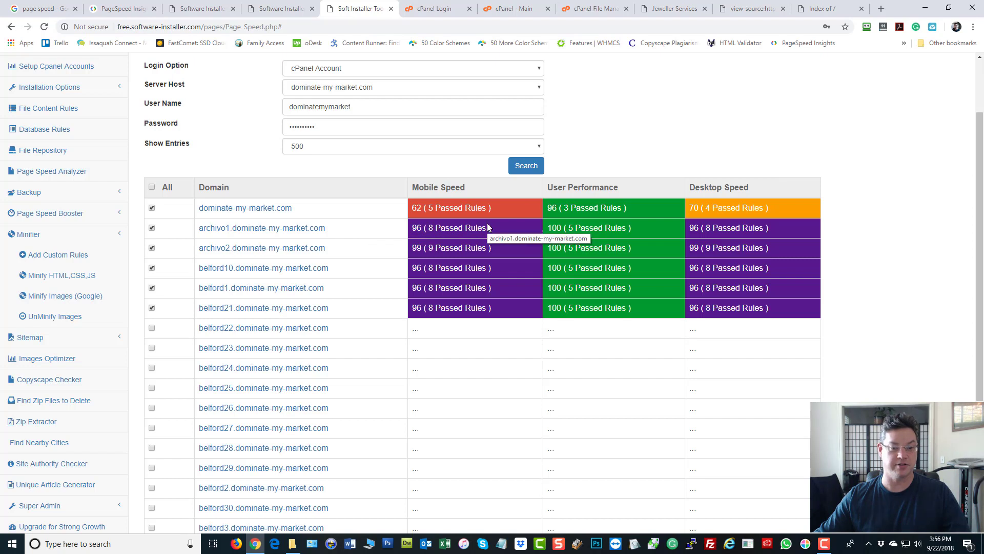
Step: Open dominate-my-market.com in a new browser tab and look through its home page
left_click_drag(293, 209, 208, 213)
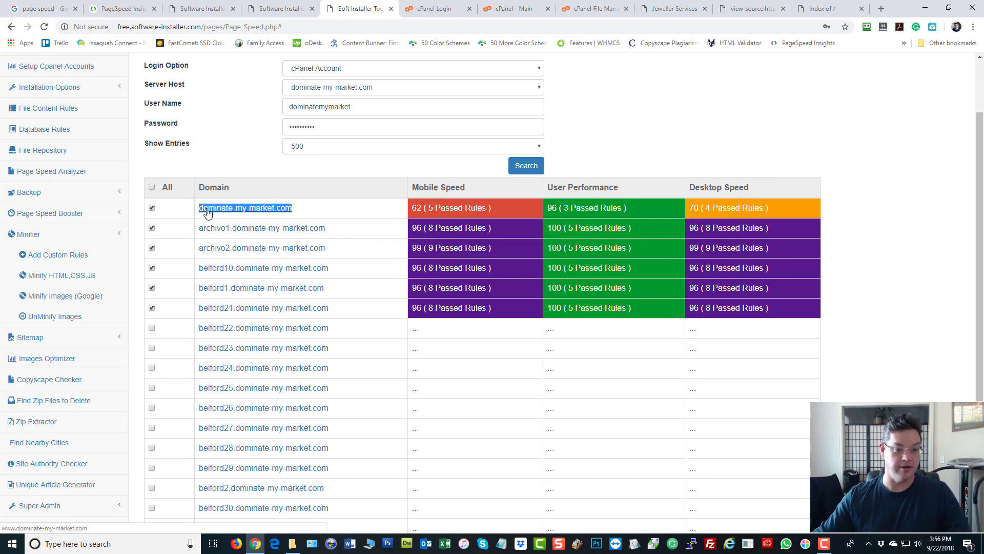
left_click(820, 8)
left_click(881, 8)
key("ctrl+v")
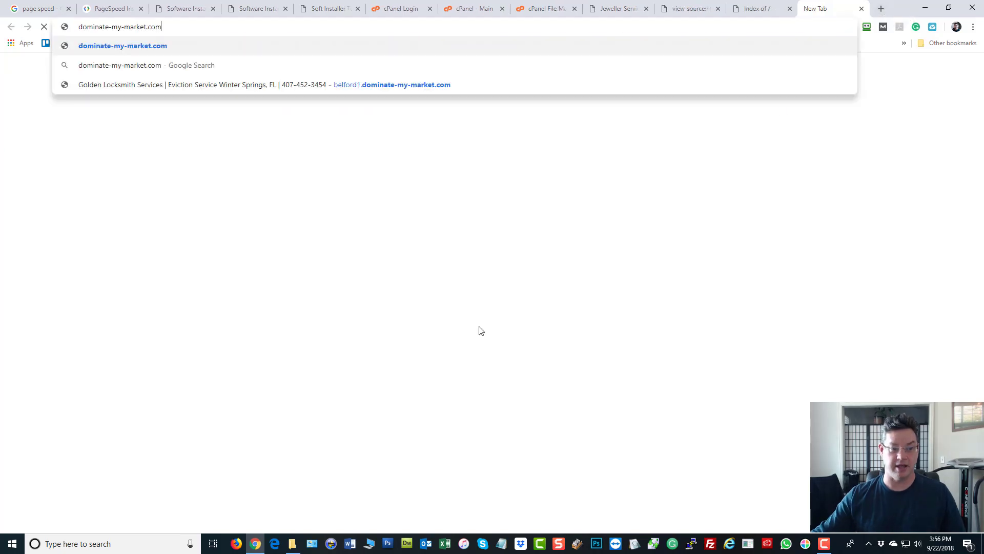
key("Return")
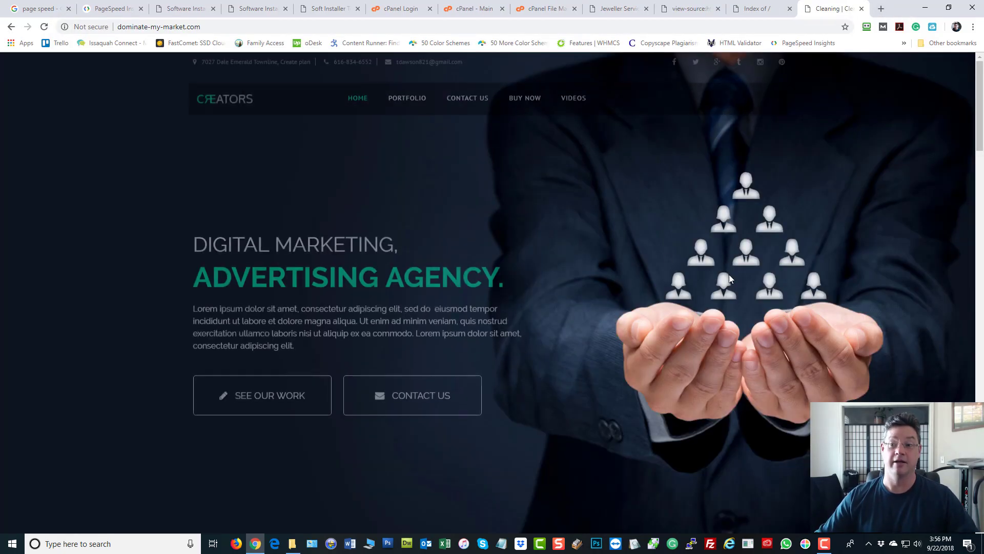
scroll(728, 278, "down", 10)
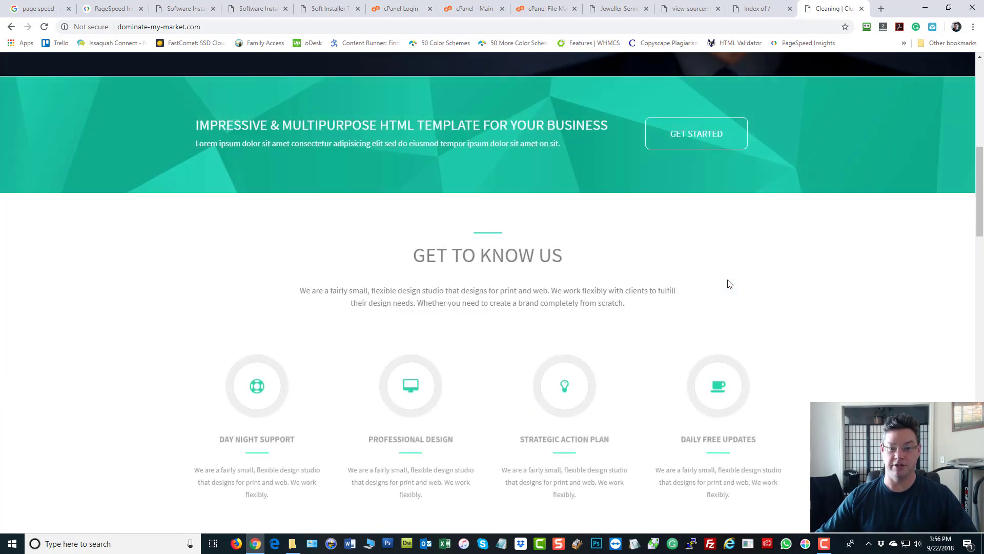
scroll(730, 284, "down", 10)
scroll(727, 279, "down", 10)
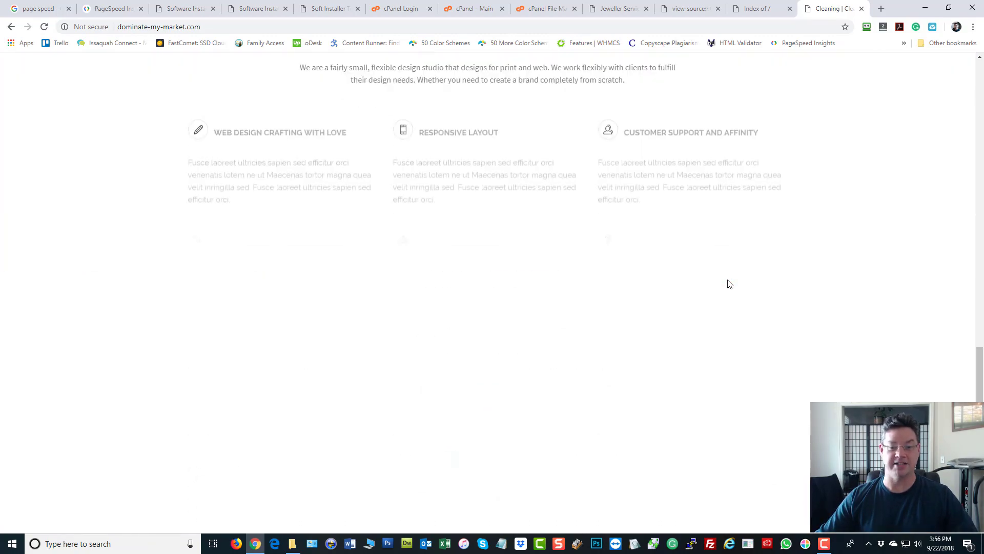
Step: View the page source of dominate-my-market.com, examine its code down to the closing scripts, and return to the site's page
right_click(43, 97)
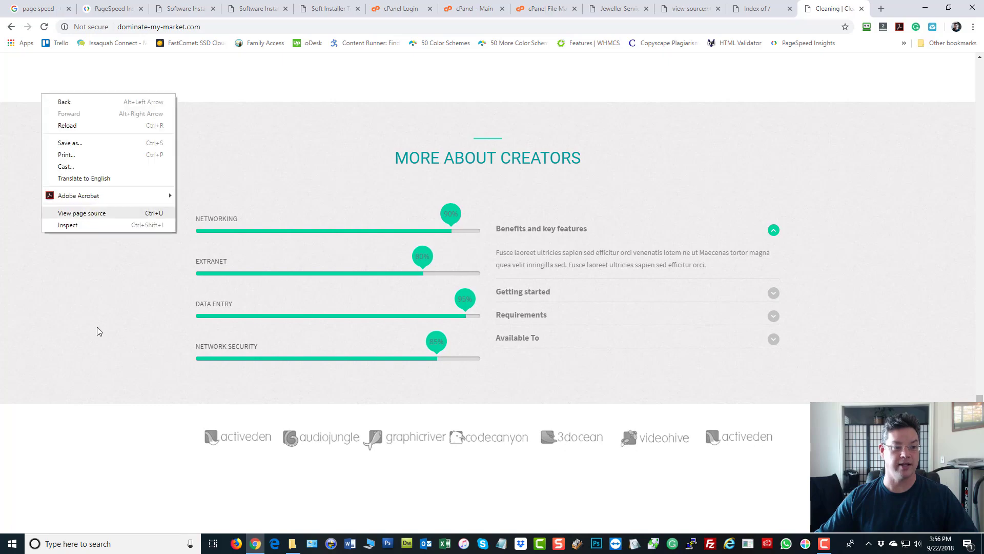
left_click(90, 213)
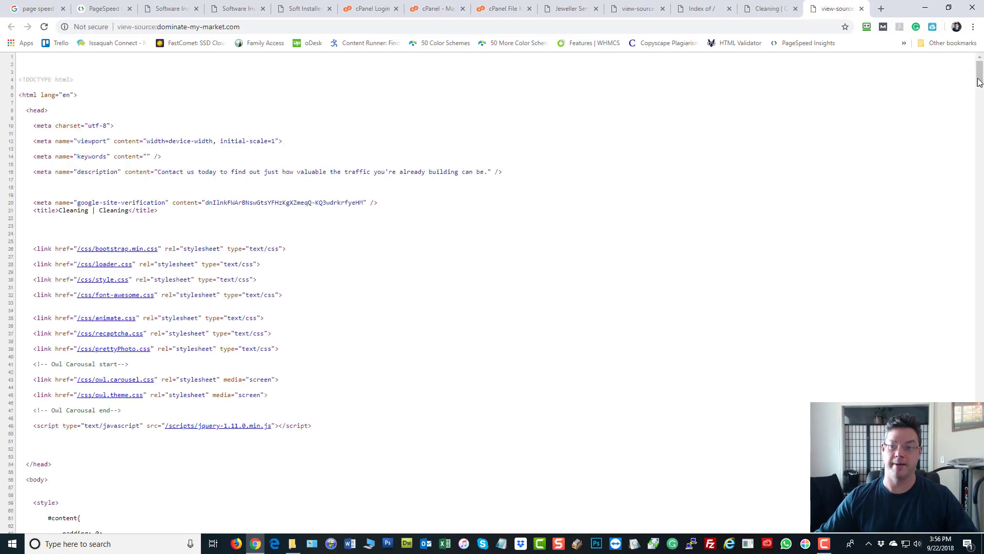
scroll(837, 163, "down", 6)
scroll(849, 163, "down", 12)
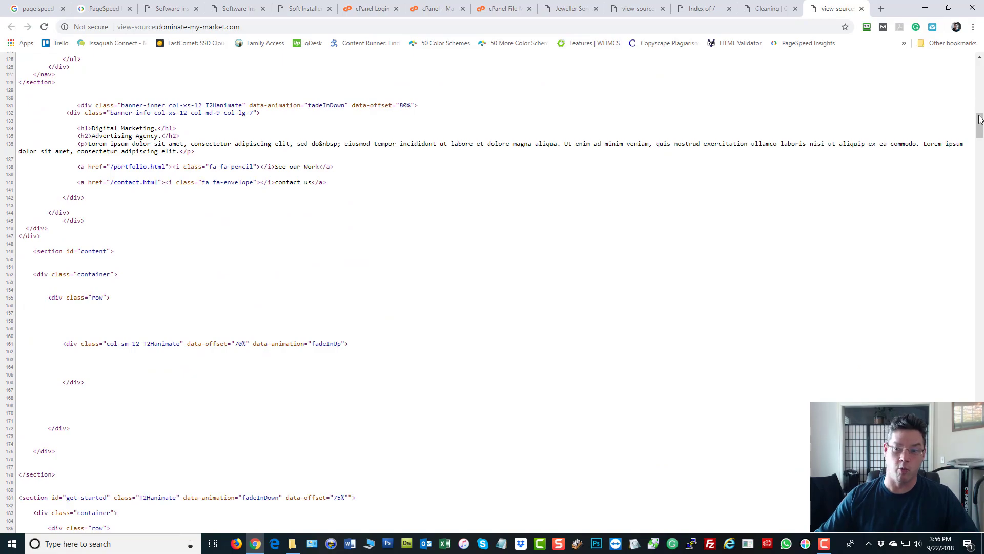
left_click_drag(979, 118, 975, 518)
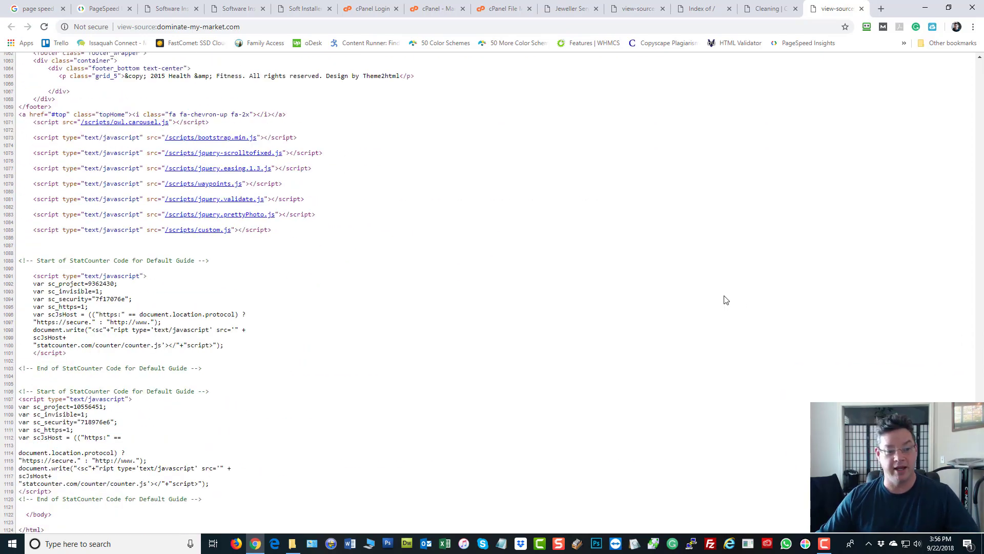
scroll(725, 300, "up", 8)
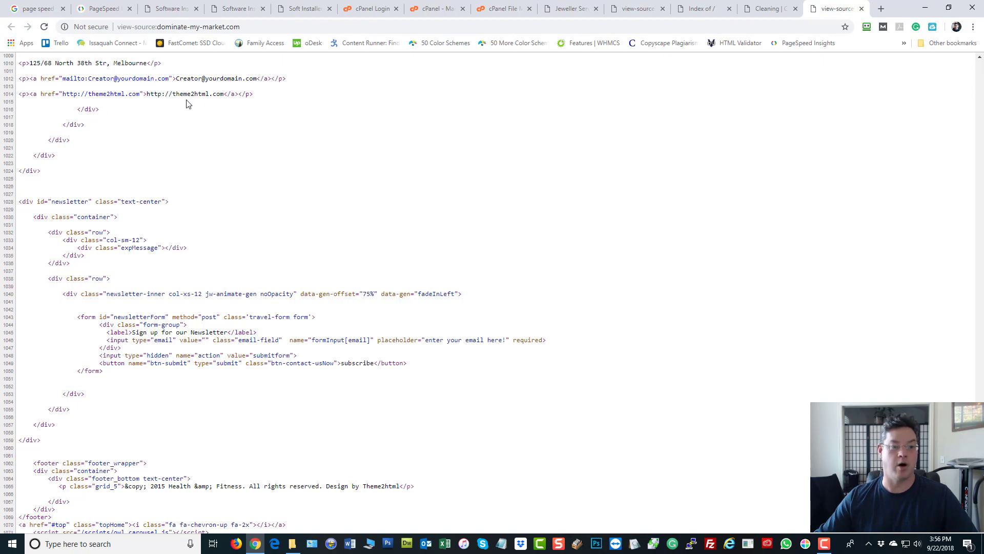
scroll(605, 164, "up", 8)
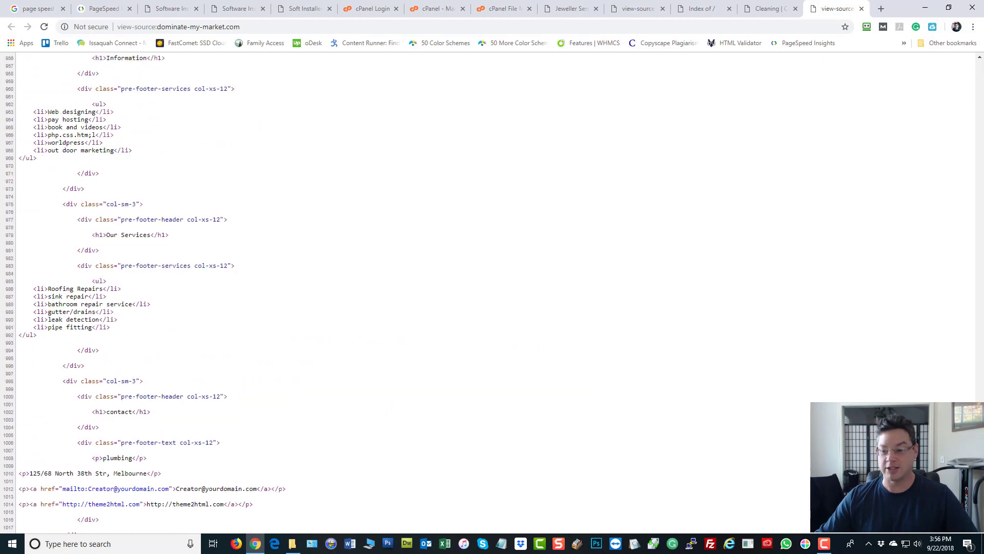
key("Home")
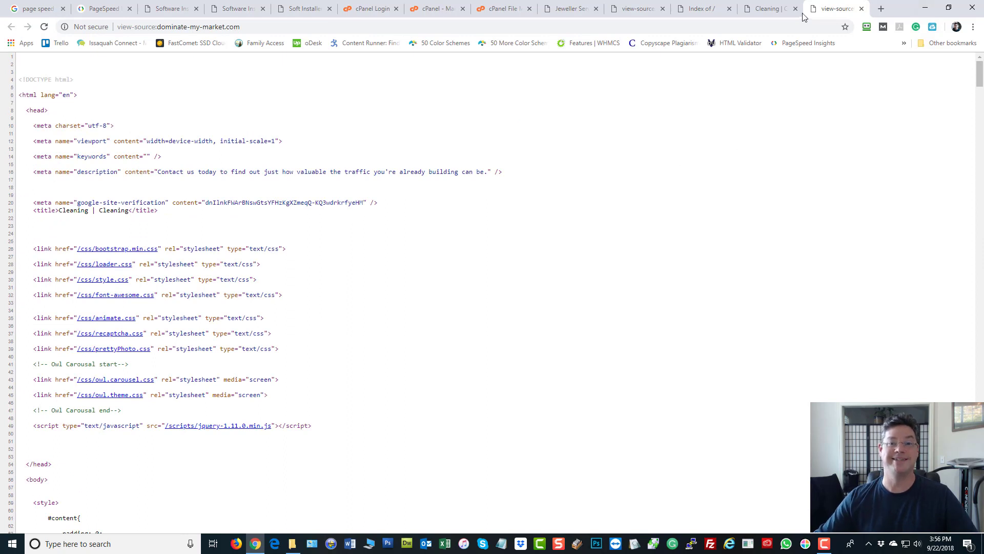
left_click(766, 9)
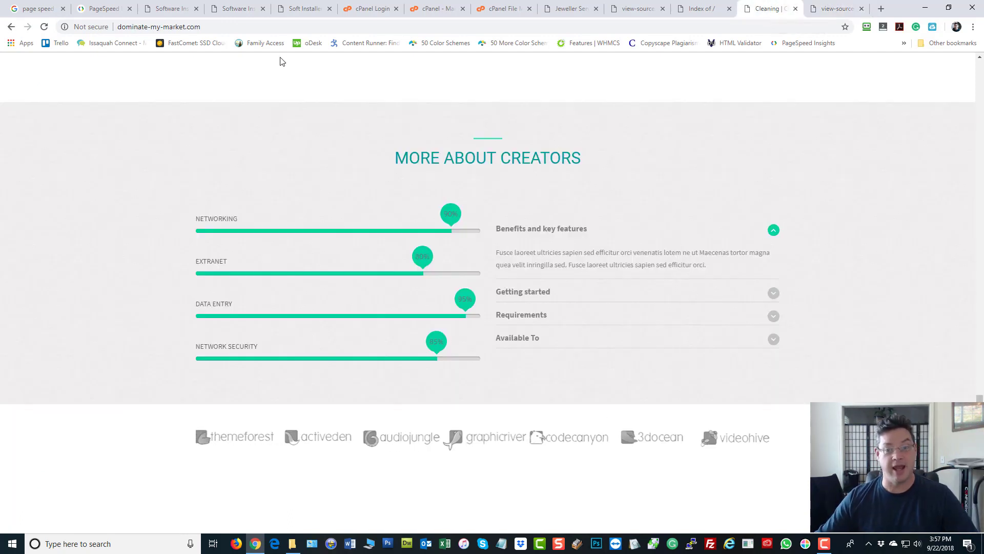
Step: Open archivo1.dominate-my-market.com from the analyzer's domain list in a new window and look through its home page
left_click(295, 7)
left_click_drag(340, 229, 200, 229)
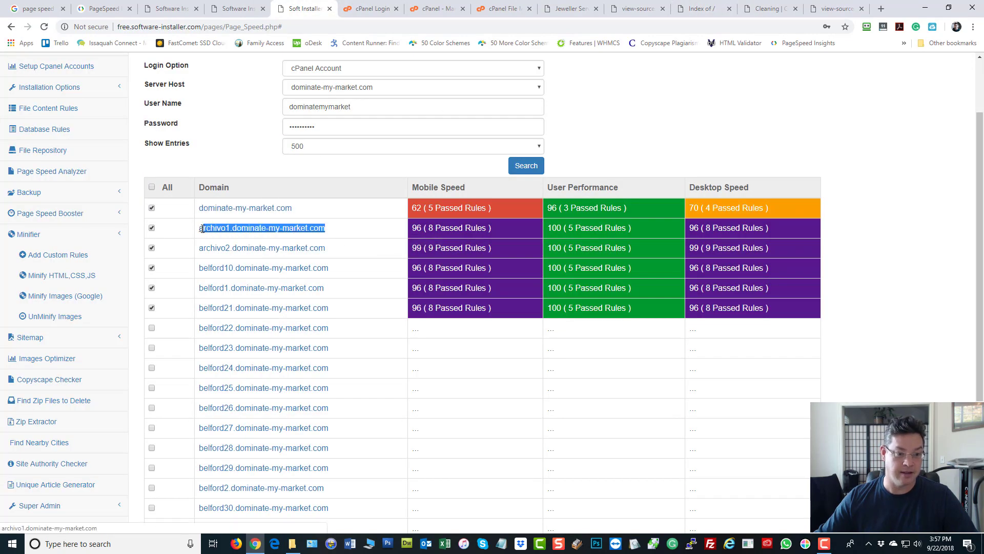
right_click(205, 232)
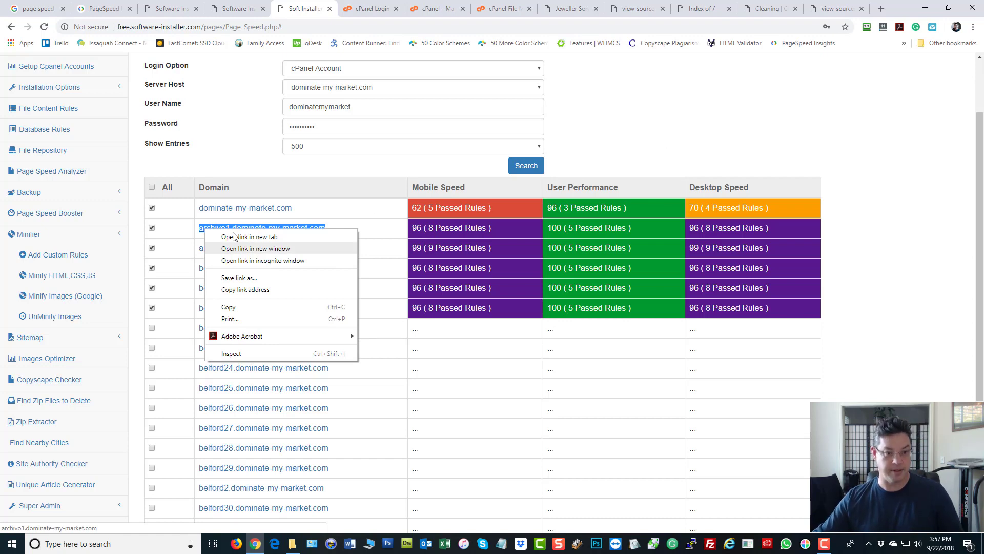
left_click(256, 249)
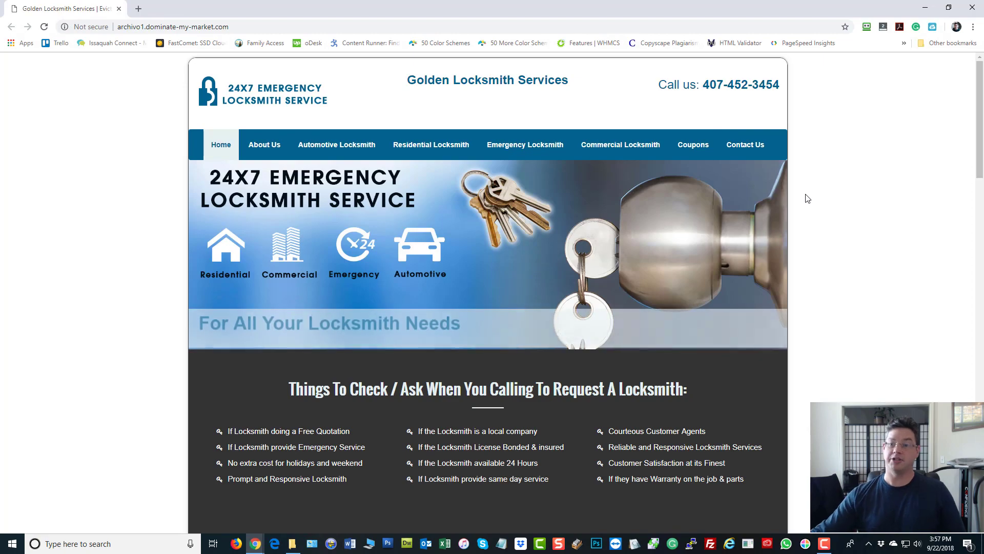
scroll(815, 195, "down", 20)
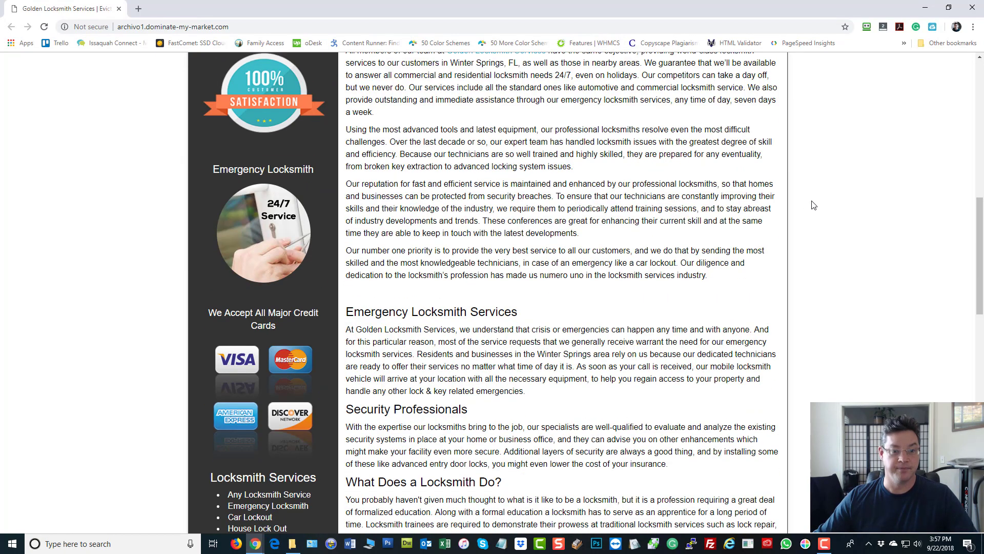
scroll(813, 215, "down", 4)
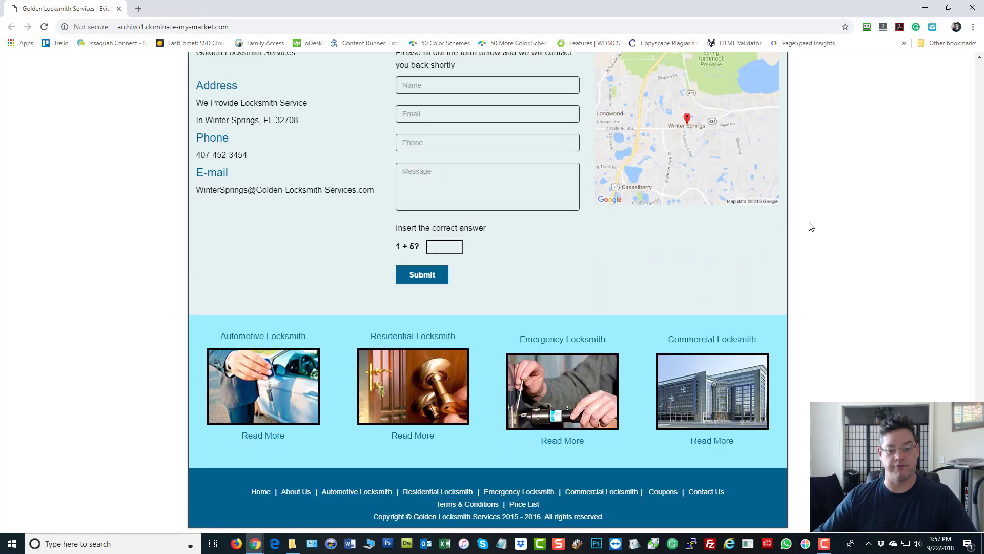
scroll(905, 299, "up", 20)
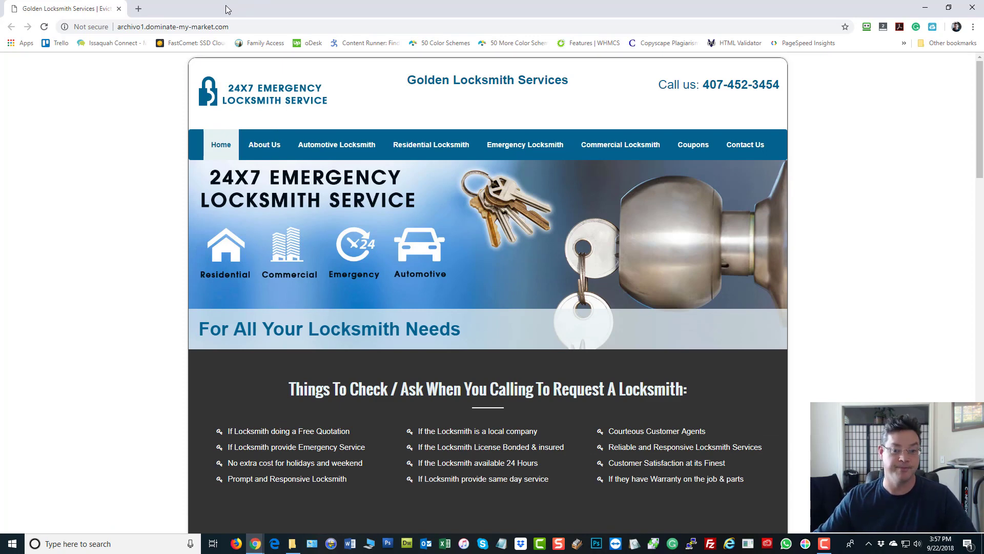
Step: Load archivo2.dominate-my-market.com in the separate site window and look through its home page with the window maximized
left_click_drag(227, 9, 982, 72)
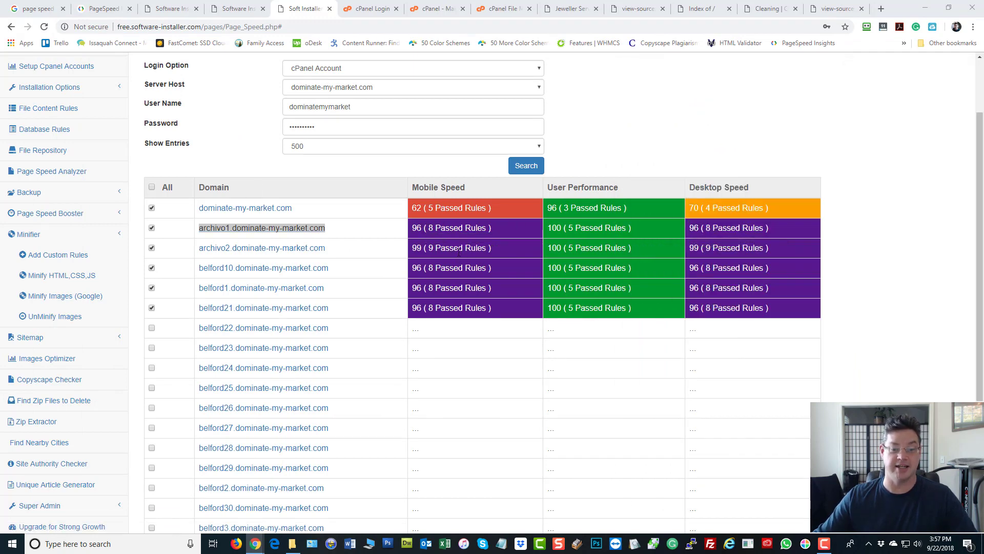
left_click_drag(470, 247, 429, 248)
left_click(338, 254)
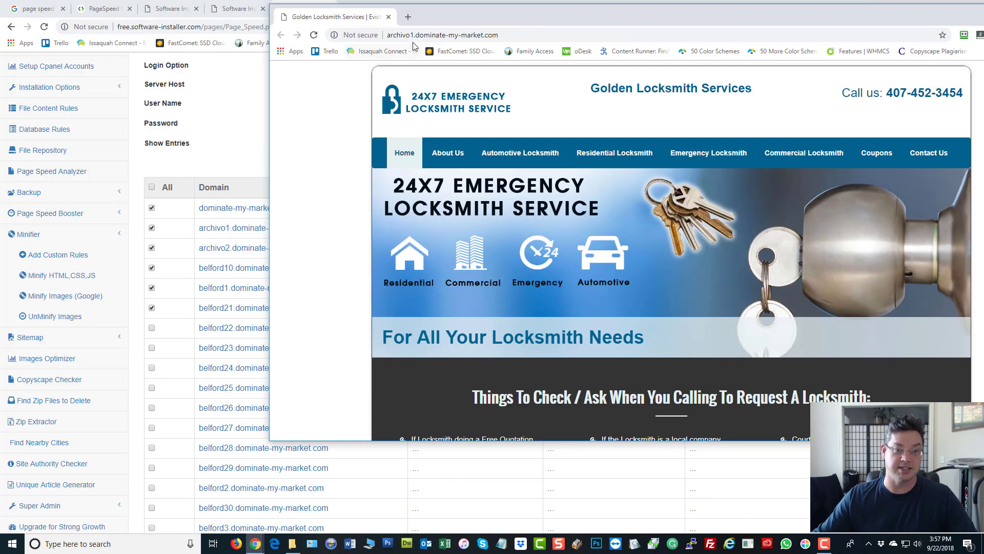
left_click(415, 40)
left_click(413, 37)
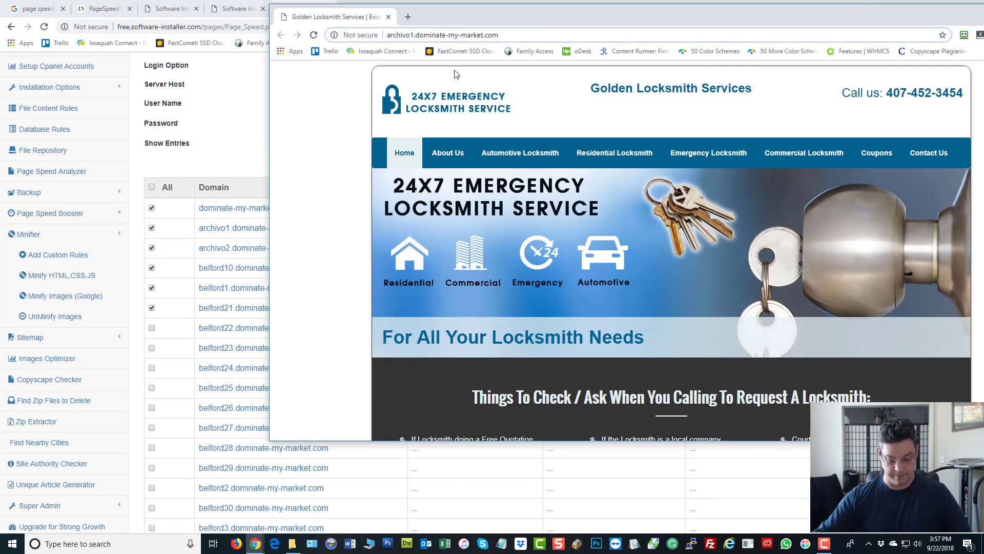
key("BackSpace")
type("2")
key("Return")
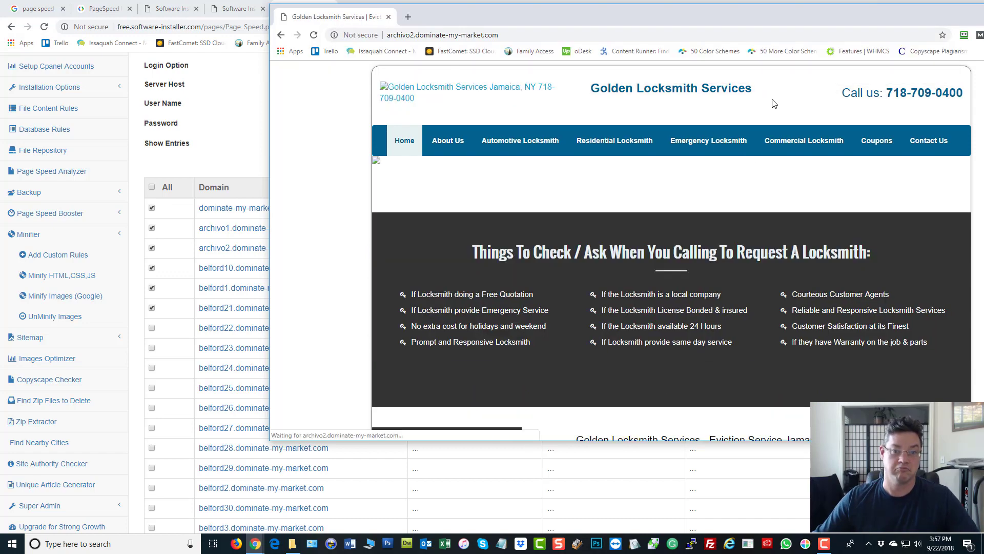
double_click(695, 14)
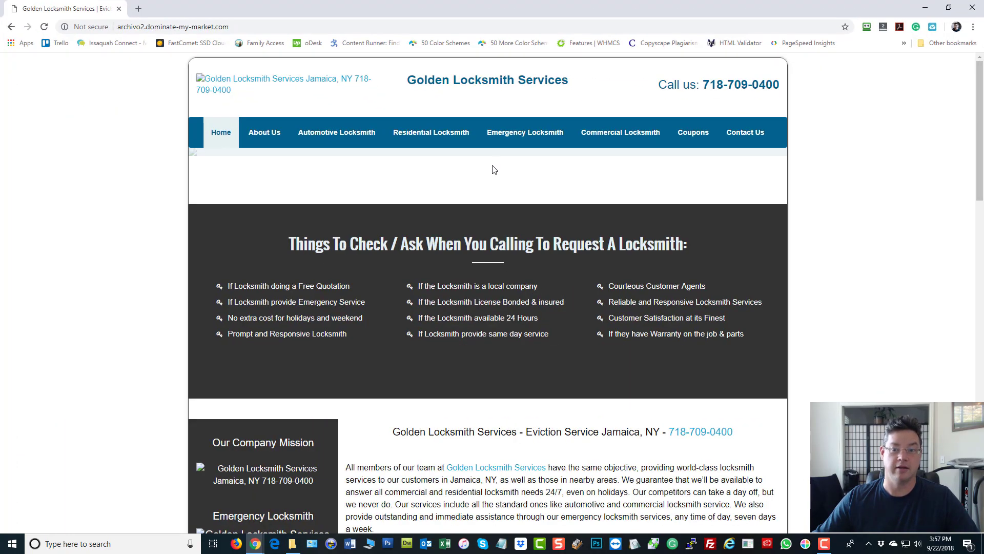
scroll(530, 339, "down", 1)
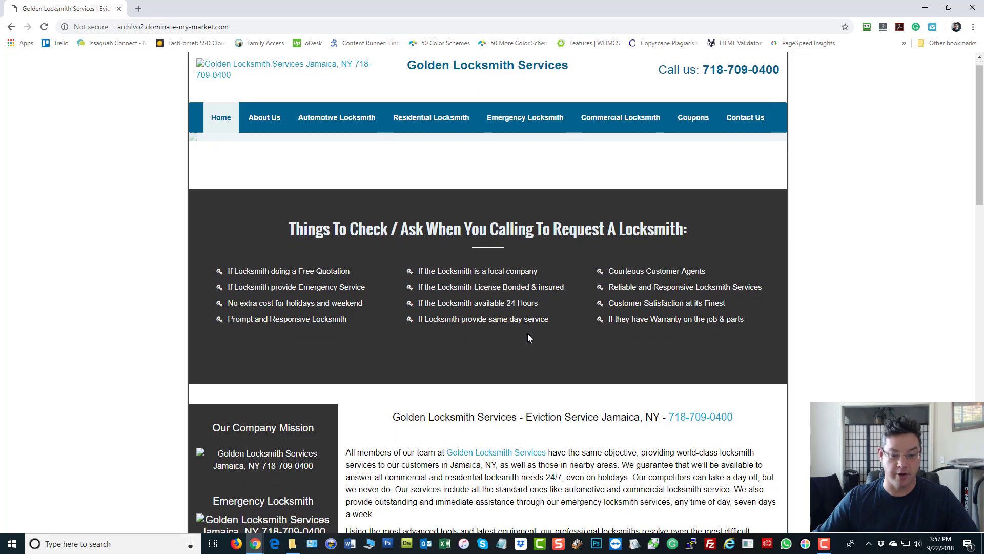
scroll(527, 333, "down", 13)
scroll(527, 333, "up", 14)
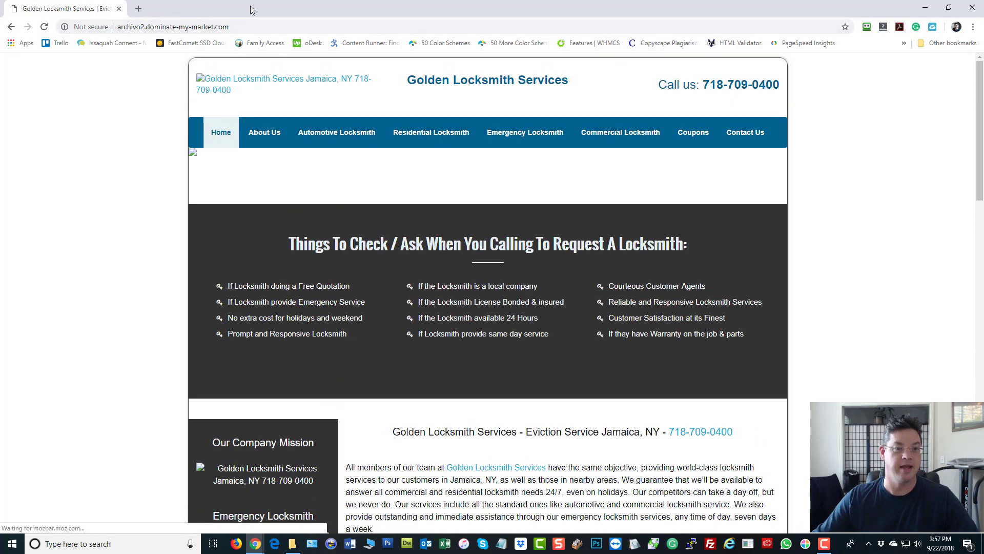
Step: Copy the address belford10.dominate-my-market.com from the analyzer's domain list and load it in the maximized site window
left_click_drag(251, 9, 939, 80)
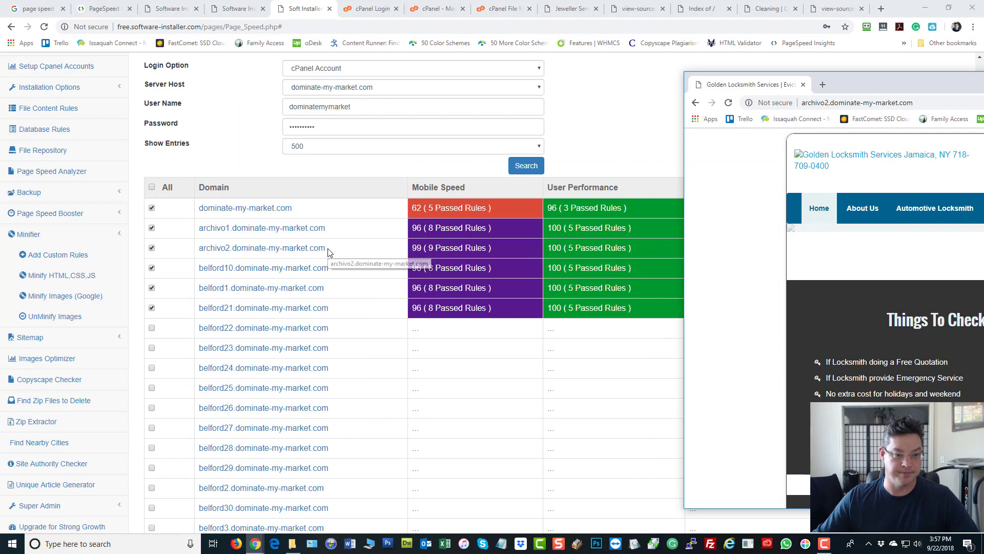
left_click_drag(335, 267, 213, 273)
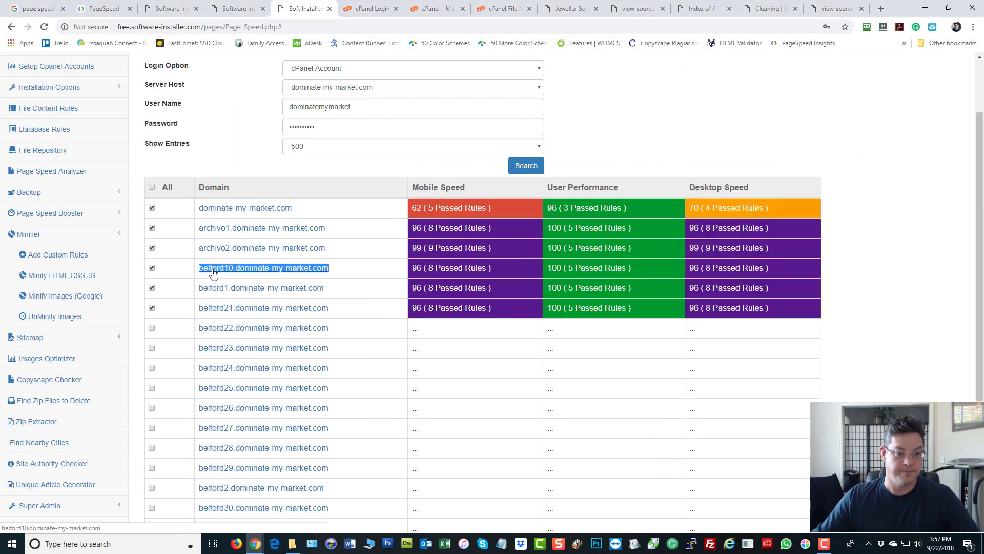
right_click(213, 273)
left_click(247, 347)
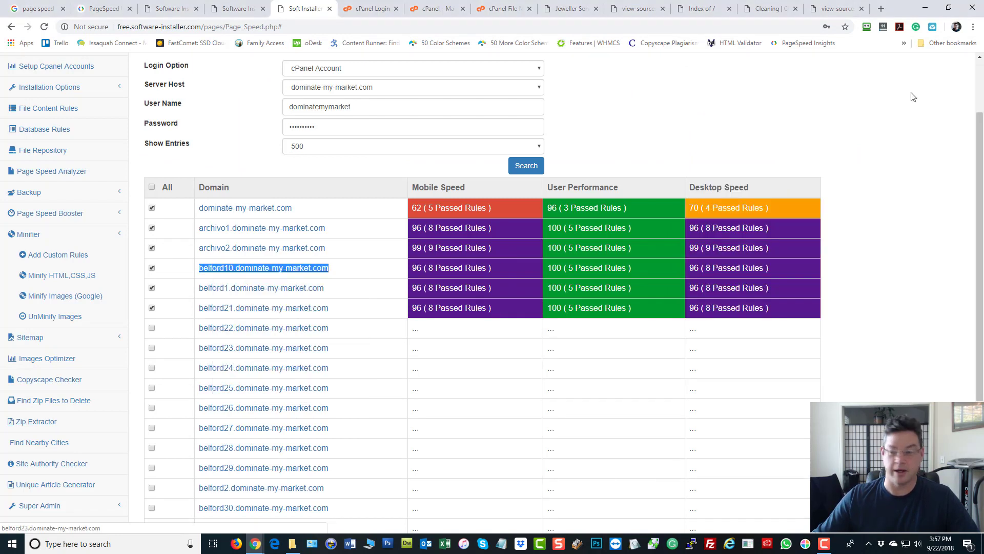
key("alt+Tab")
key("super+Up")
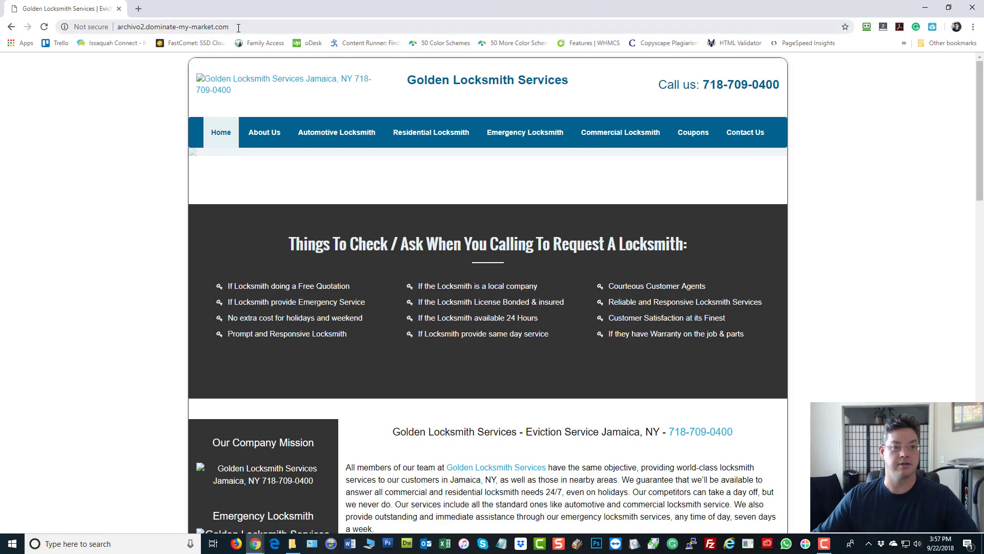
left_click(238, 28)
key("ctrl+v")
key("Return")
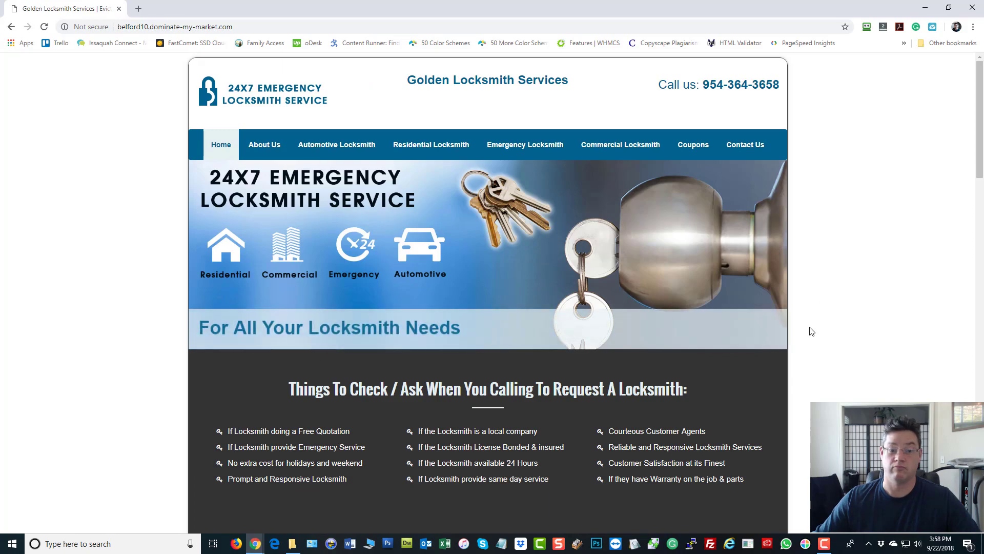
Step: Examine the belford10 home page from the banner down to the contact form, map and footer
scroll(812, 332, "down", 20)
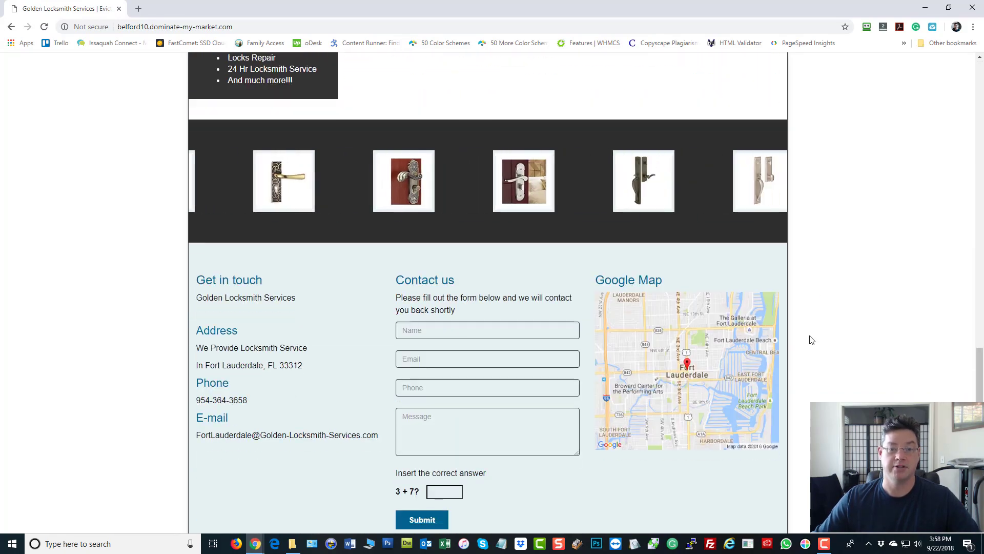
scroll(810, 339, "up", 2)
scroll(811, 338, "down", 7)
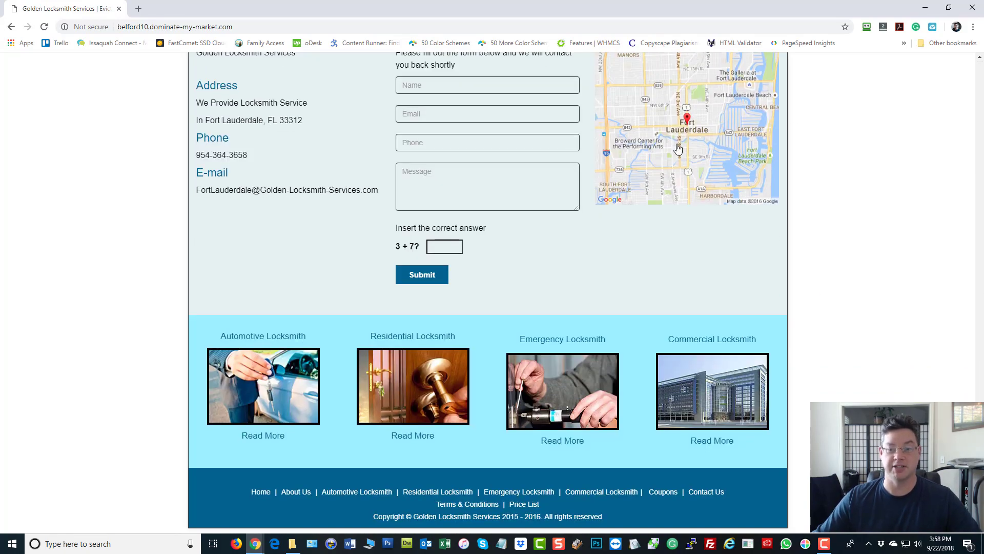
scroll(679, 153, "down", 1)
scroll(689, 140, "up", 1)
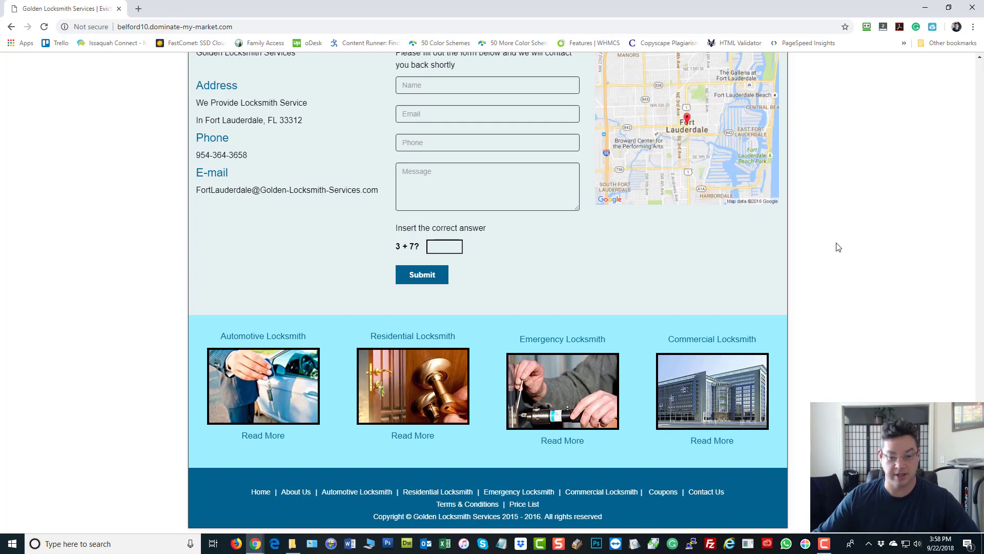
scroll(837, 267, "up", 20)
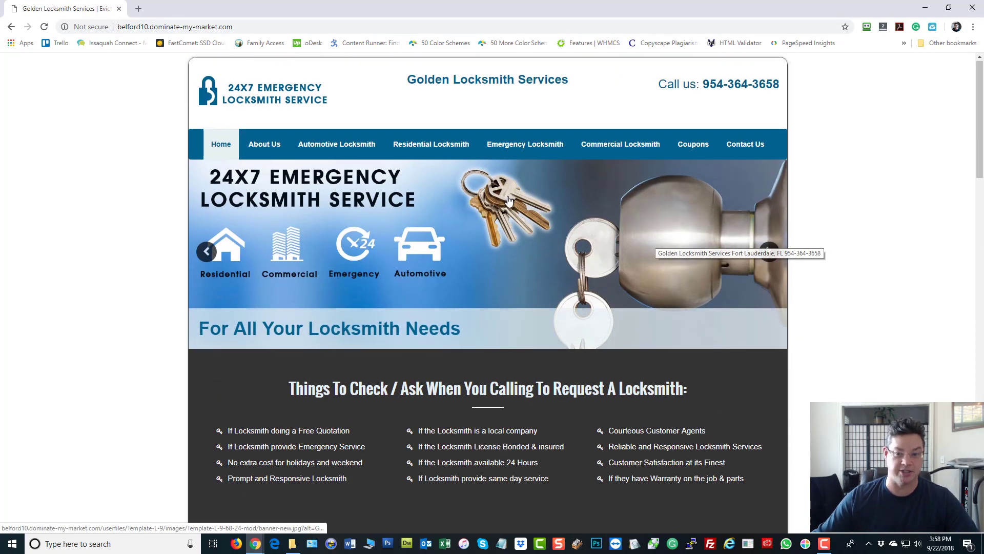
scroll(509, 200, "down", 12)
scroll(19, 268, "up", 12)
Step: View the page source of belford10.dominate-my-market.com, examine its minified code to the end, and return to the site's page
right_click(57, 119)
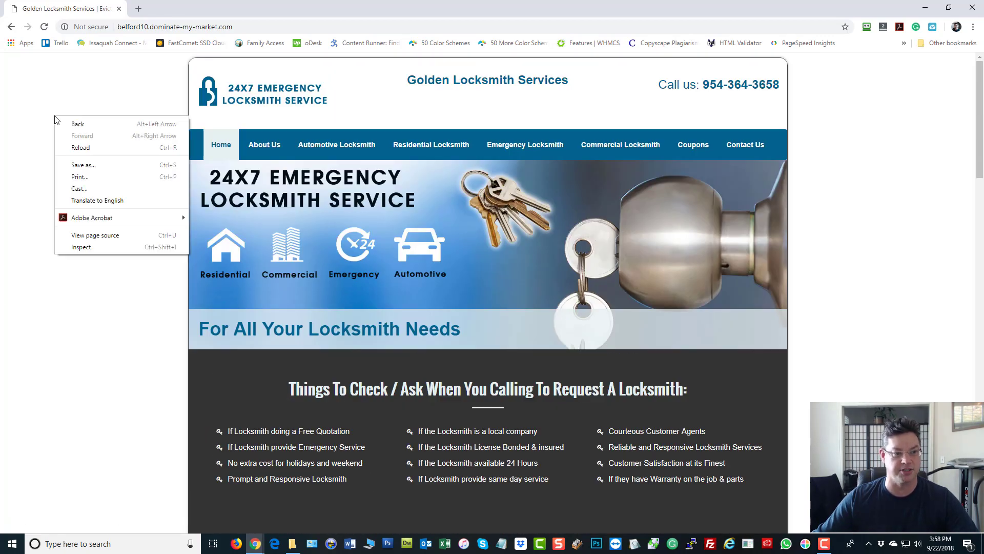
left_click(78, 236)
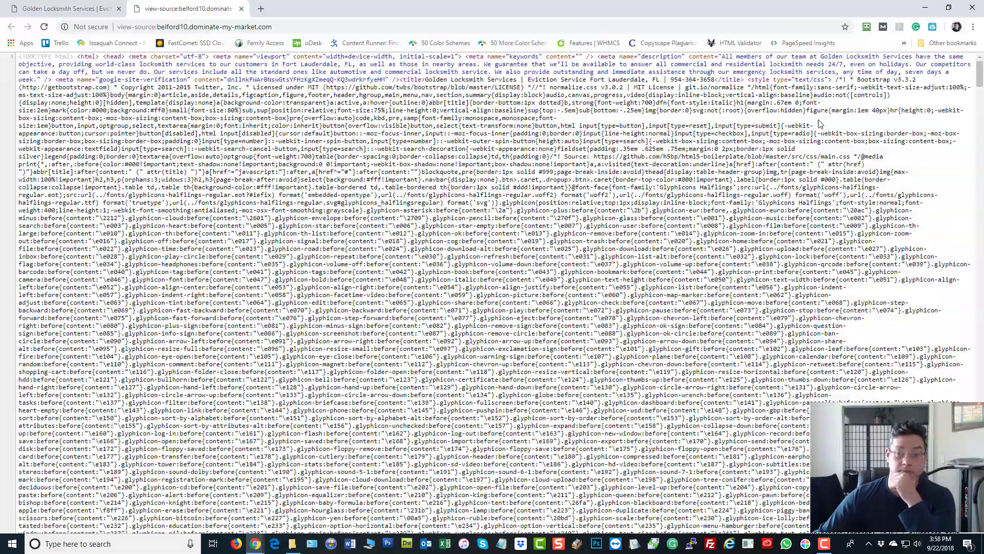
scroll(573, 129, "down", 6)
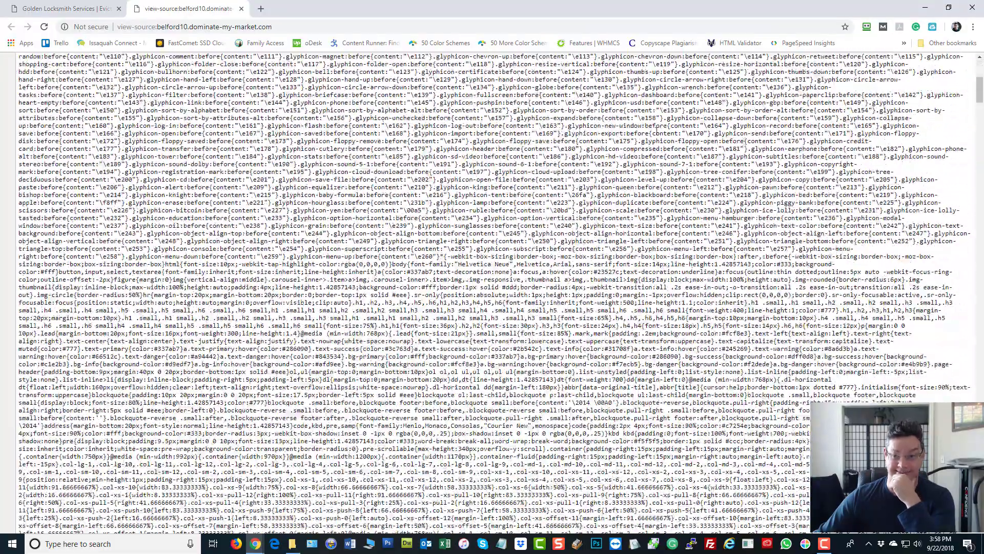
left_click_drag(979, 98, 970, 534)
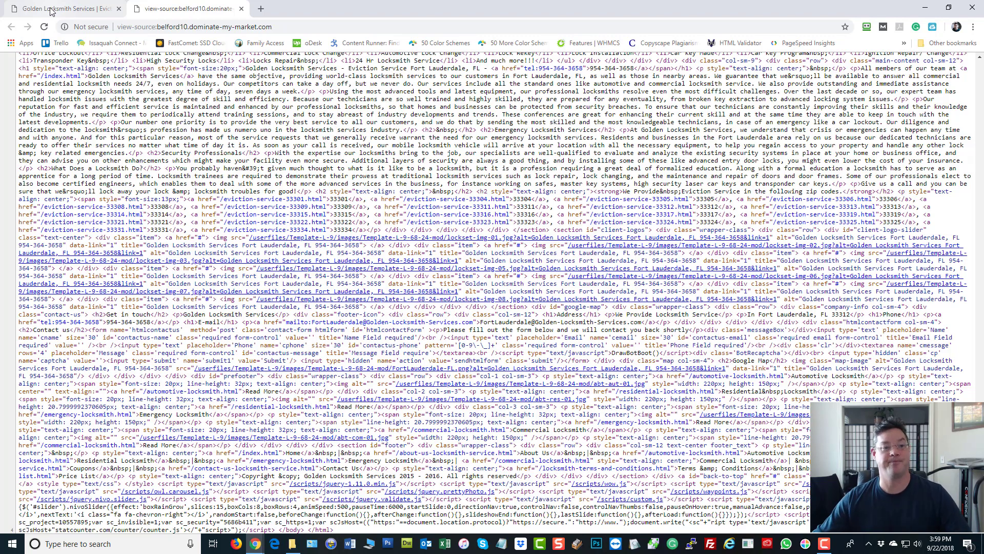
left_click(51, 10)
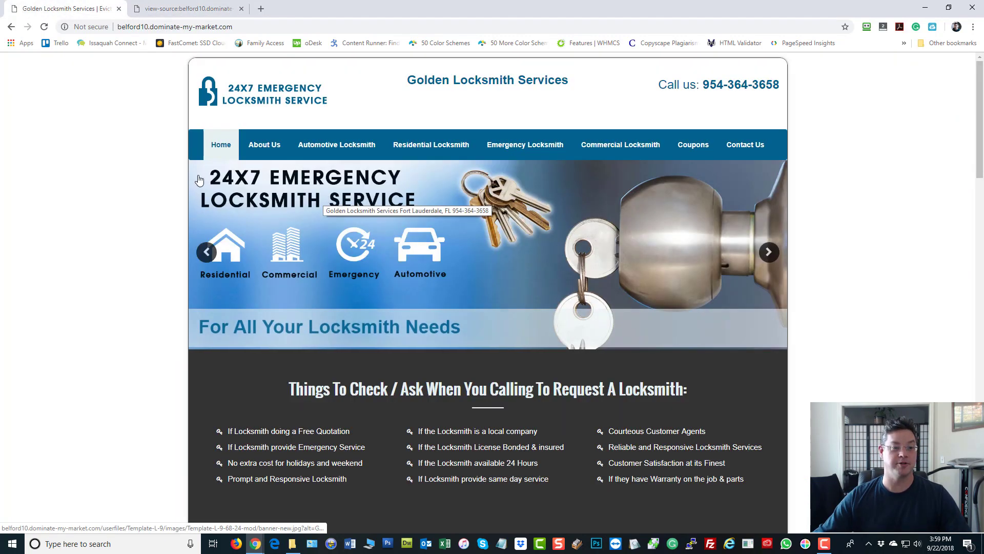
Step: Examine the minified page source of belford10.dominate-my-market.com, going from the end of the code back towards its beginning
left_click(190, 8)
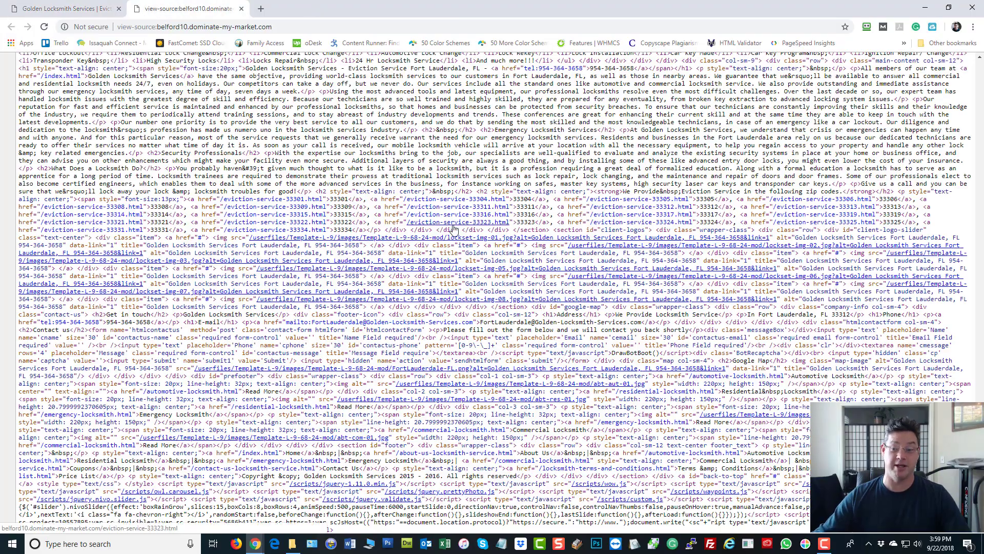
scroll(454, 222, "up", 15)
scroll(454, 223, "up", 10)
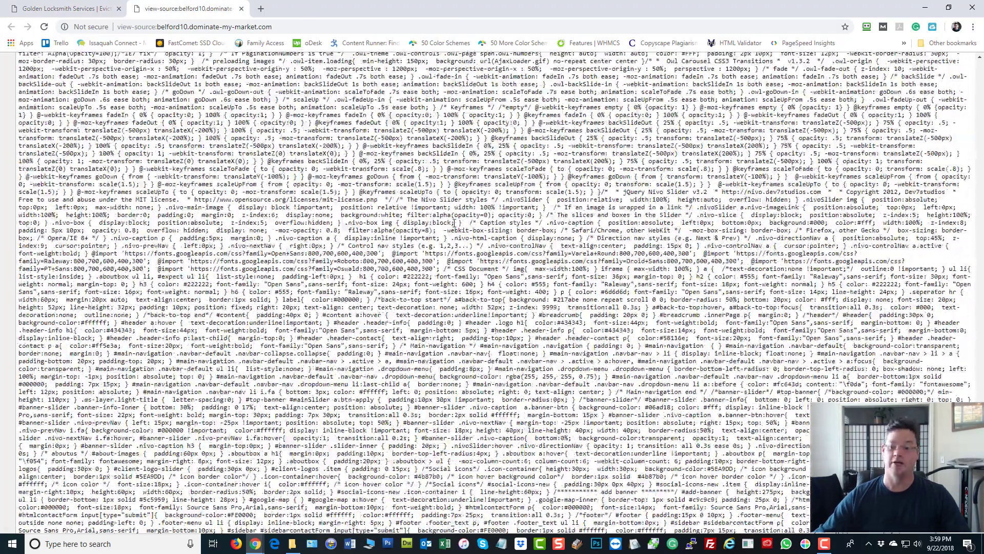
scroll(454, 223, "up", 15)
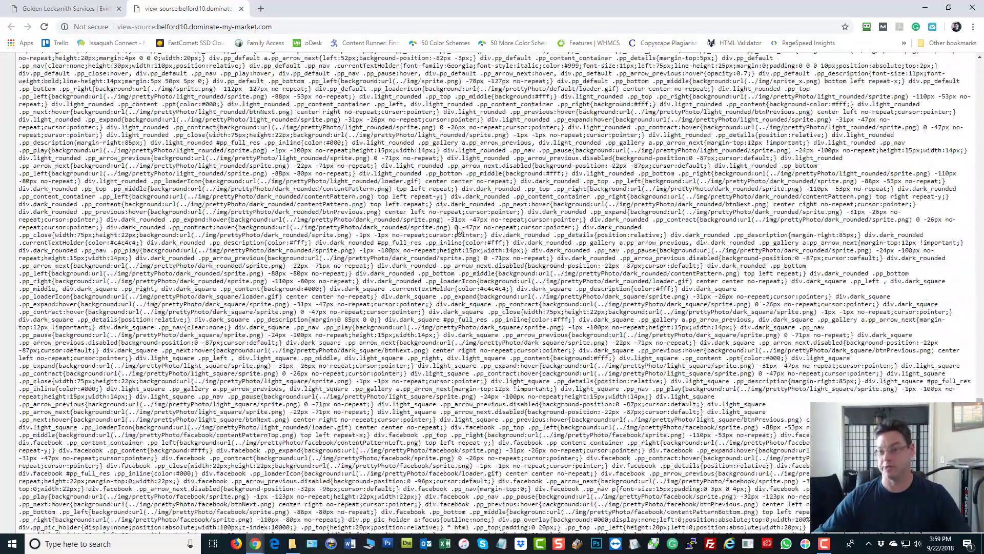
scroll(458, 226, "up", 15)
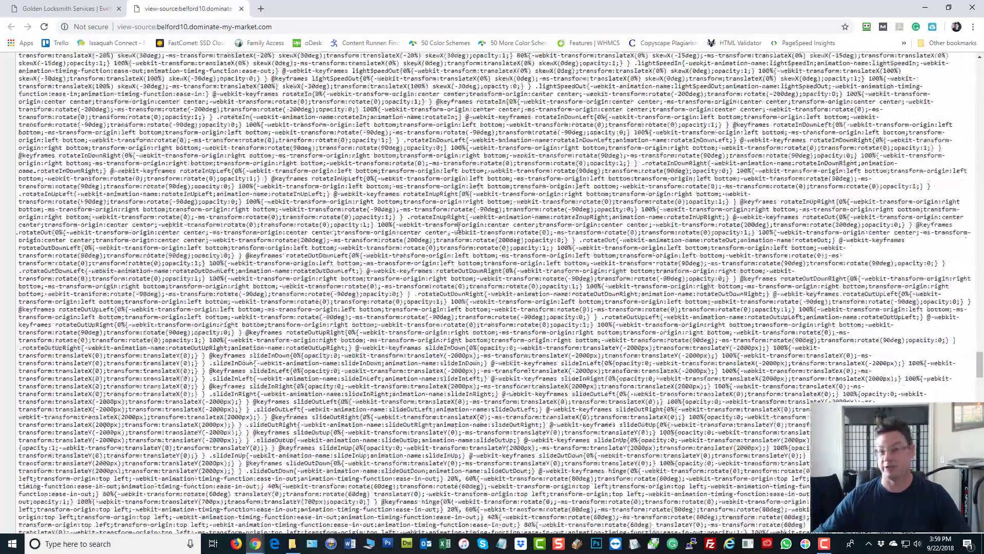
scroll(459, 226, "up", 15)
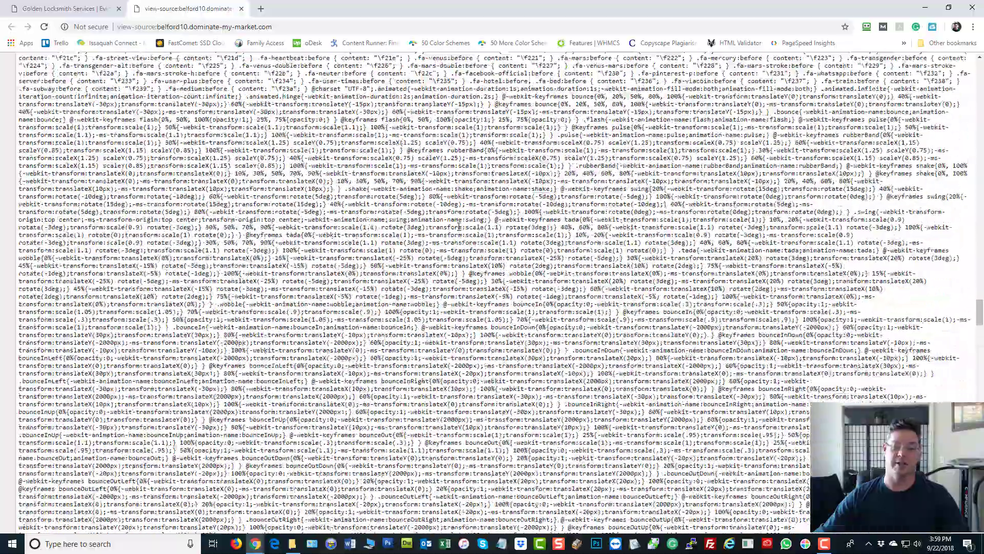
scroll(458, 226, "up", 15)
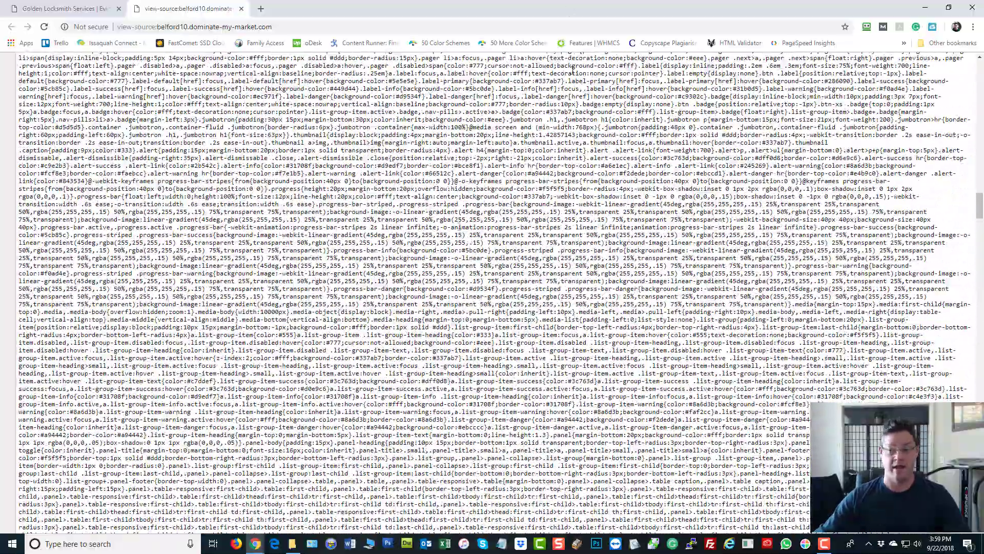
scroll(573, 69, "up", 15)
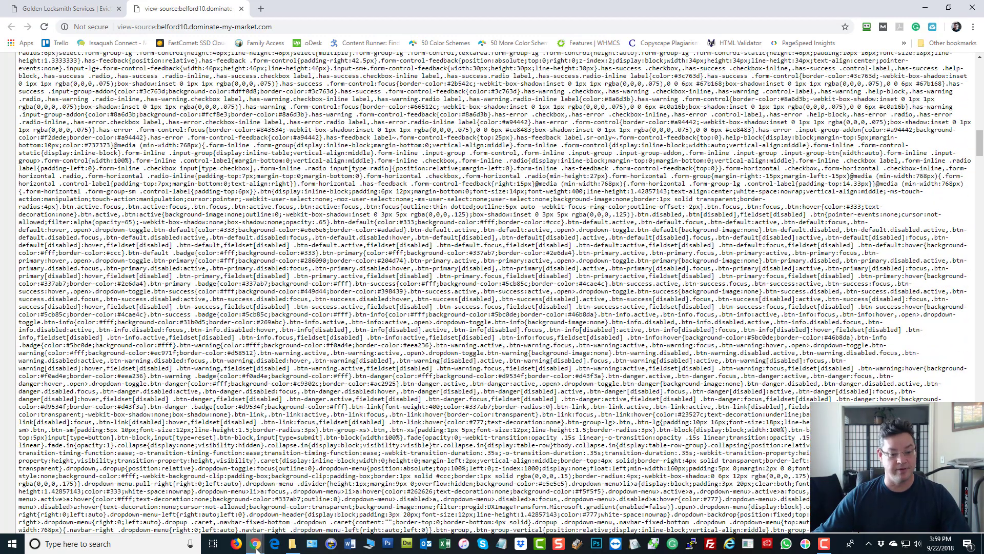
Step: In the Soft Installer Tool's HTML, CSS and JS minifier, search the mowg-samples.com cPanel account for files, two folder levels deep
mouse_move(254, 544)
left_click(188, 499)
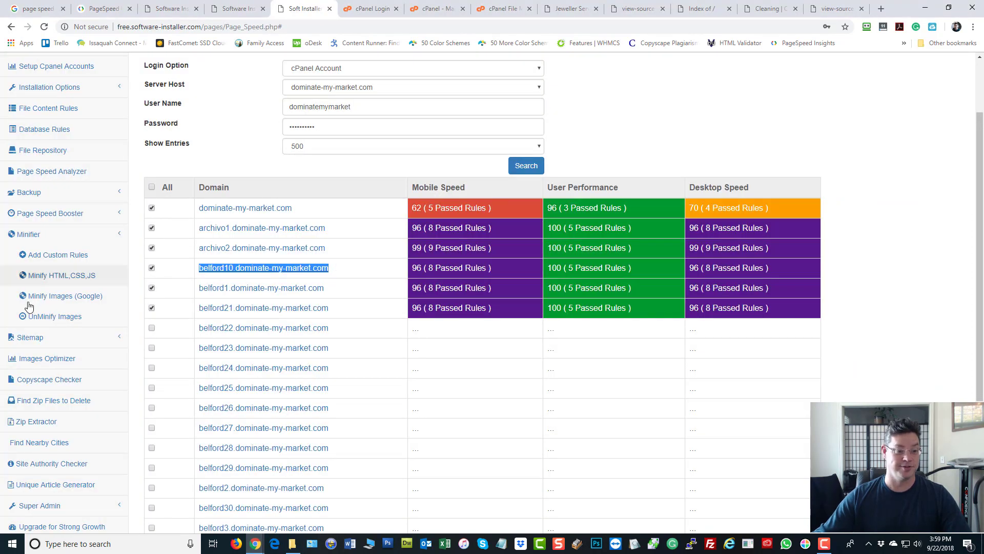
left_click(81, 283)
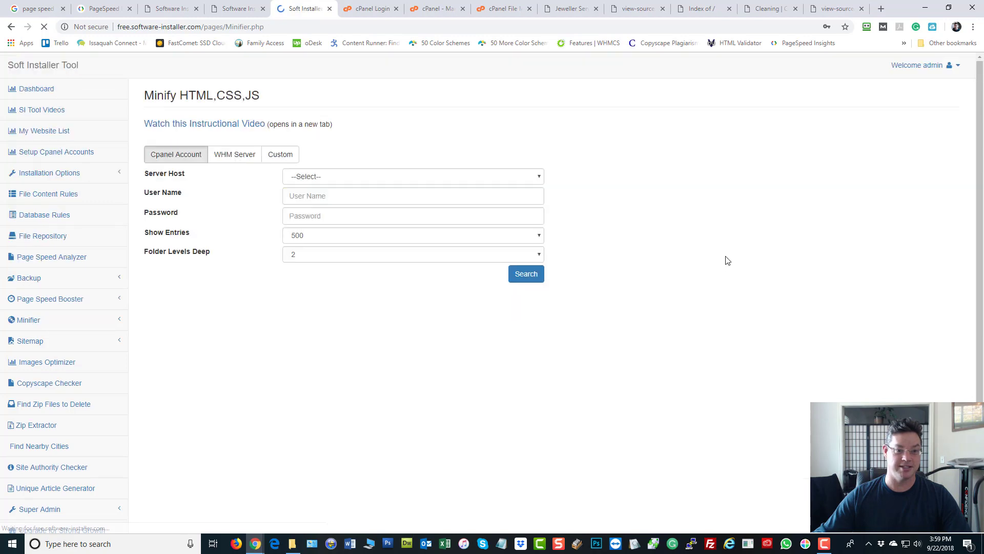
left_click(308, 178)
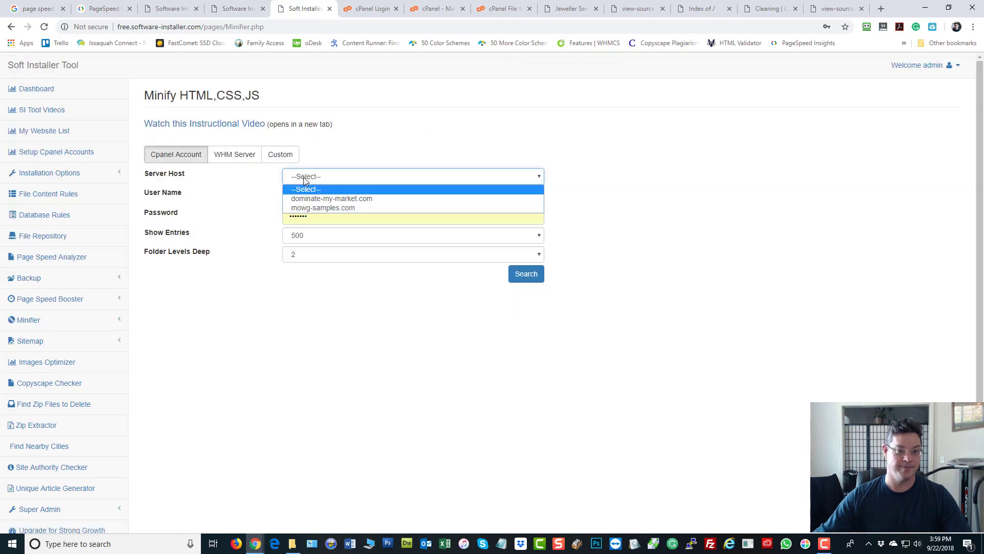
left_click(324, 205)
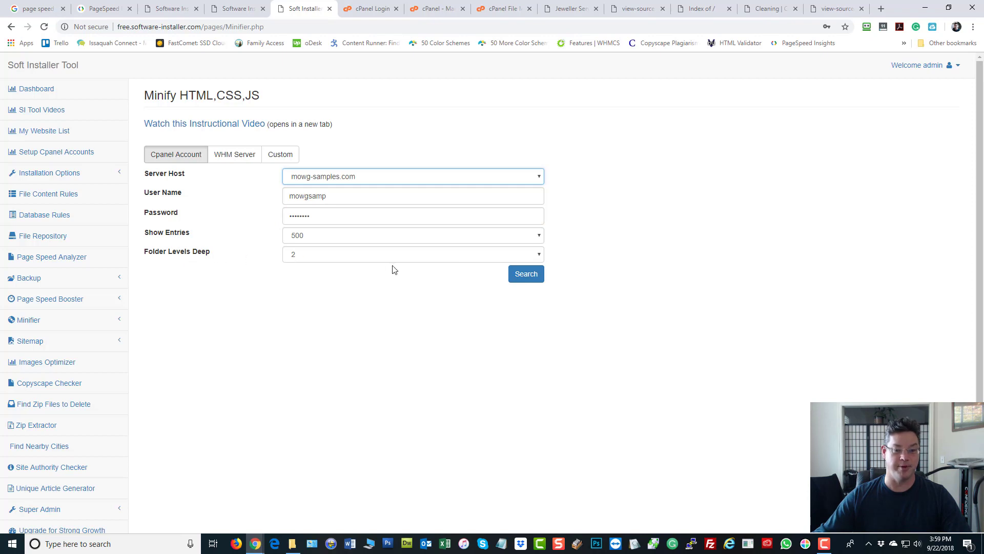
left_click(524, 275)
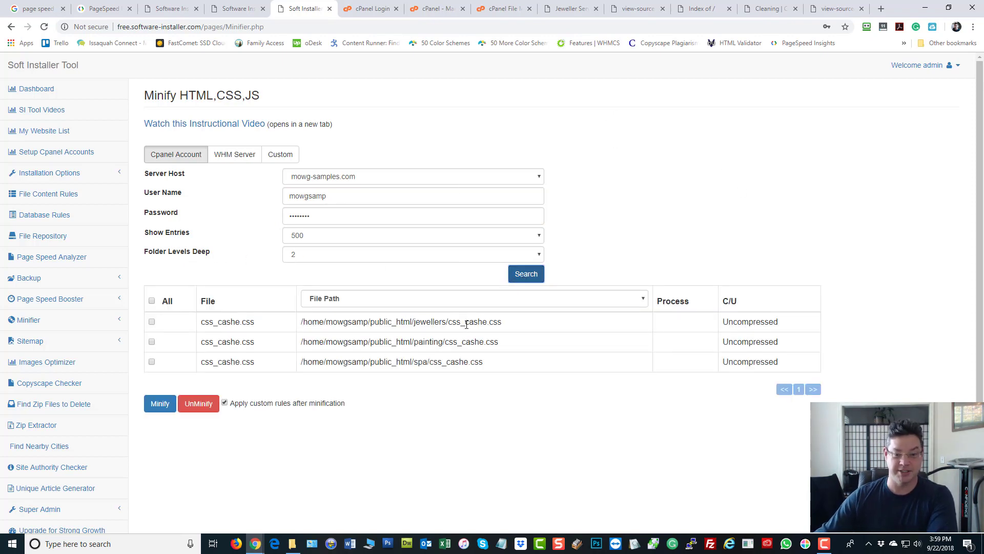
Step: Set the minifier's folder depth to 3 levels and show the custom option for pasting spreadsheet data
left_click(332, 260)
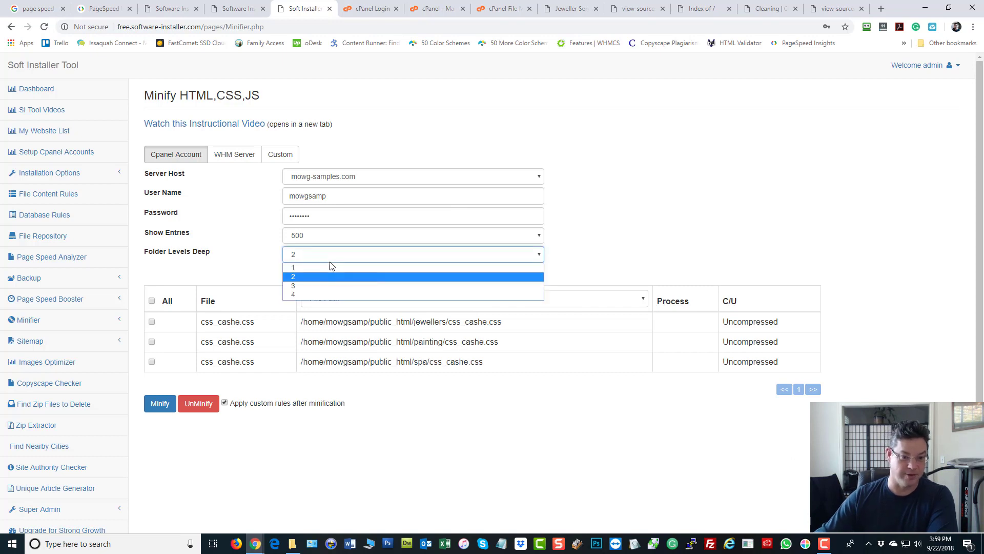
left_click(319, 286)
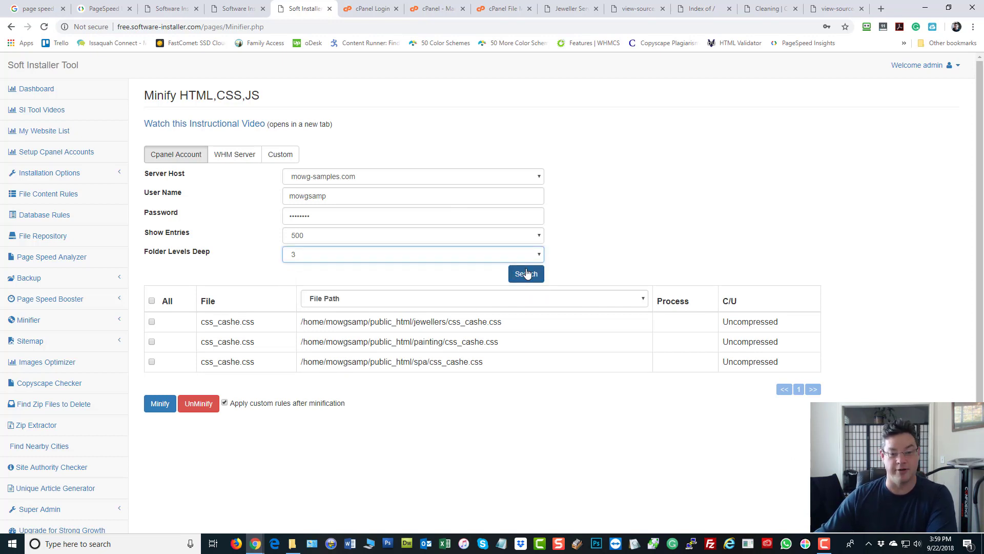
left_click(290, 156)
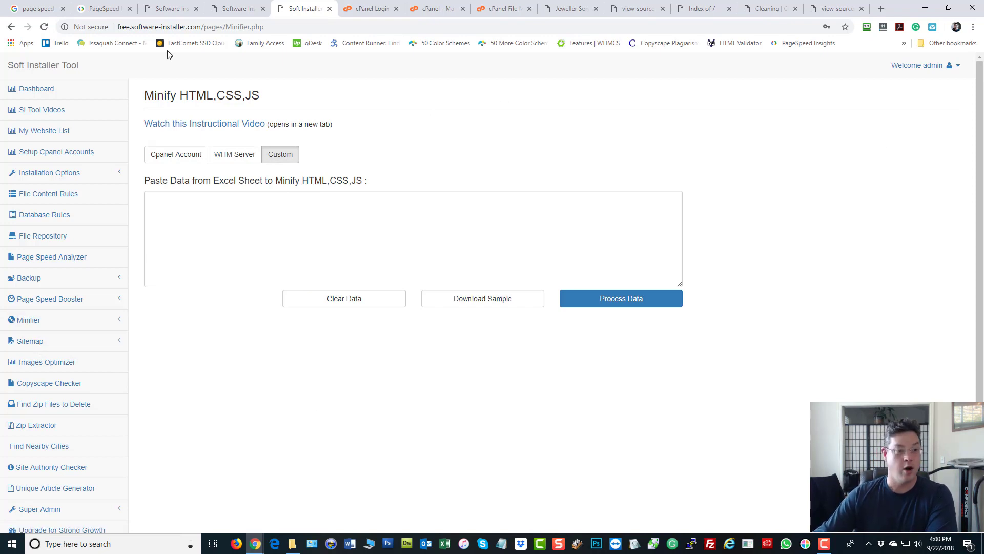
Step: Show the Soft Installer Tool's dashboard, the software-installer.com login and registration pages, and the mowg-samples.com cPanel login page
left_click(36, 90)
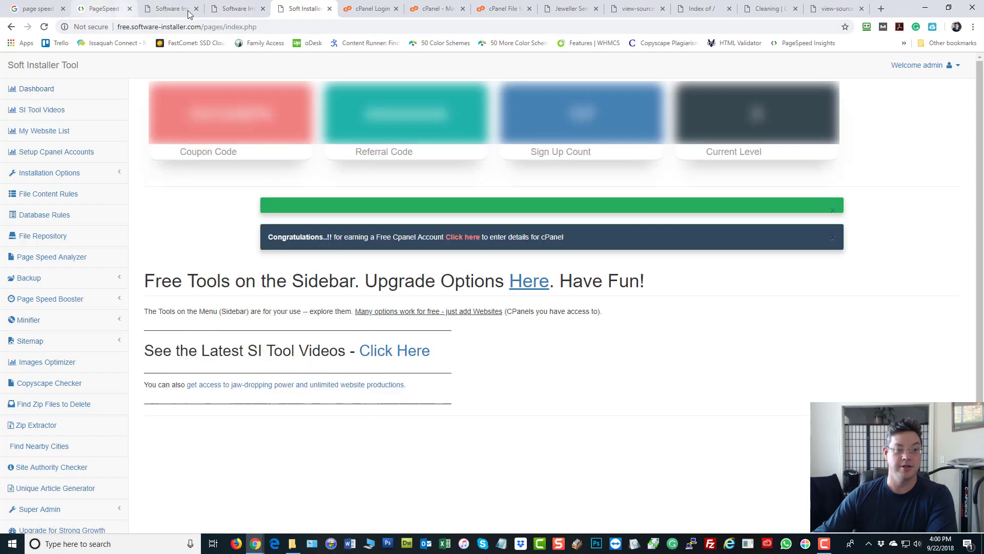
left_click(188, 13)
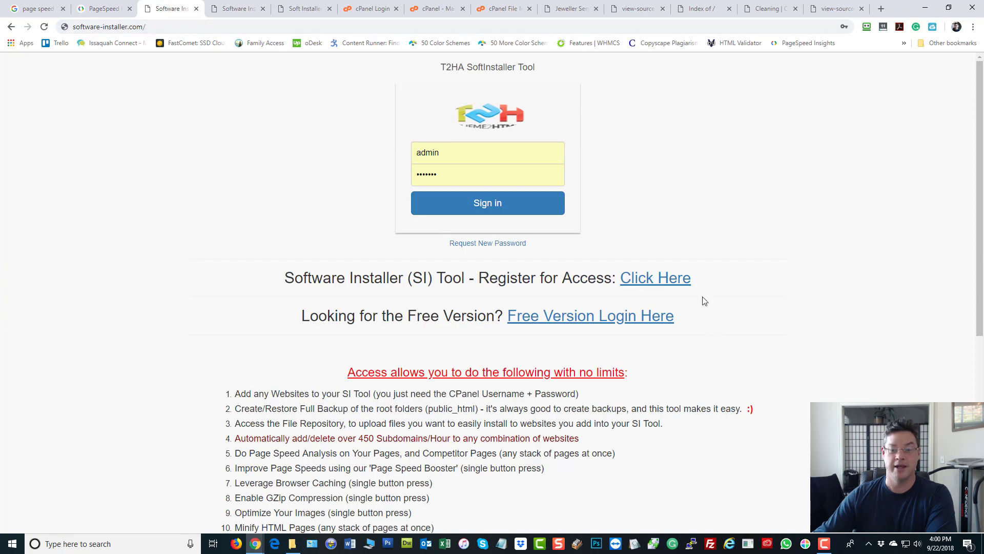
left_click(675, 287)
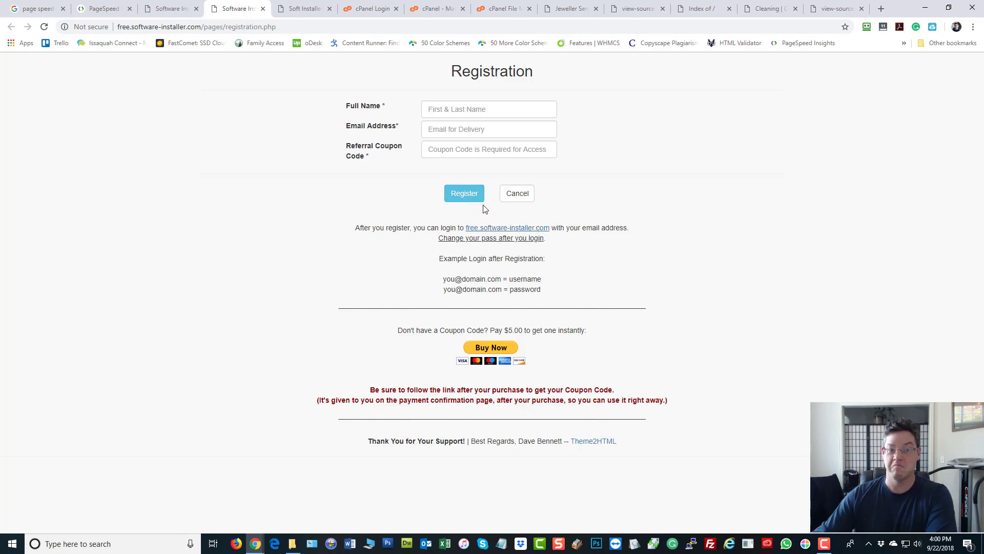
left_click(301, 12)
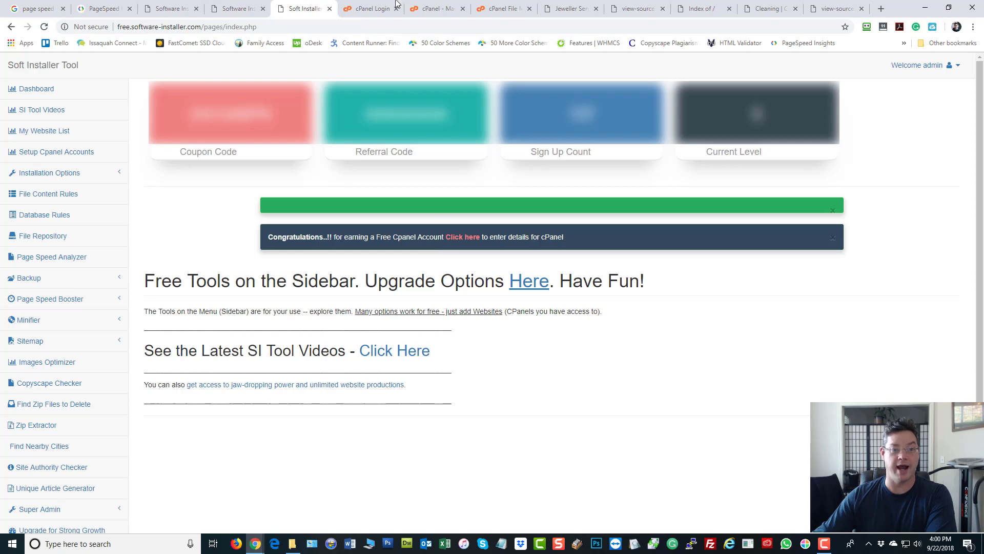
left_click(377, 9)
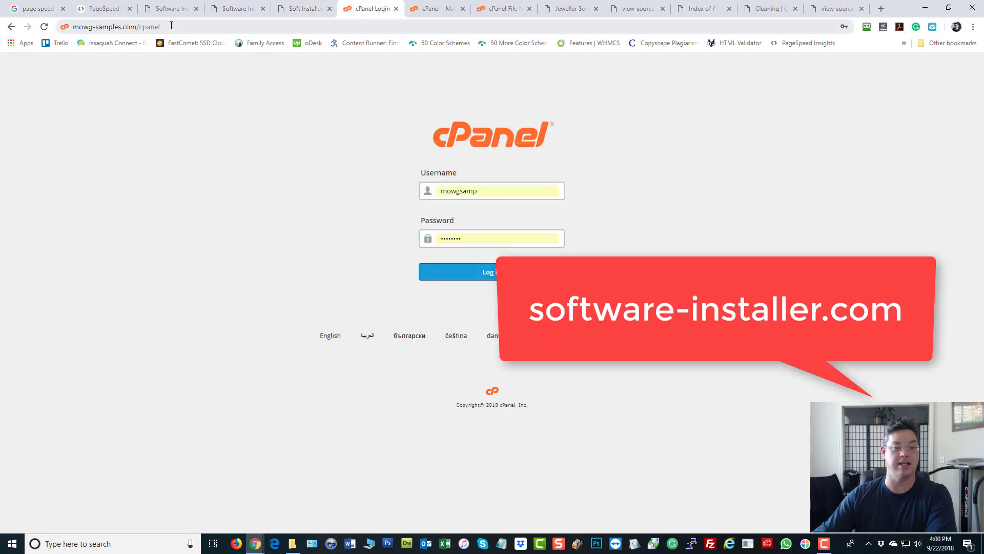